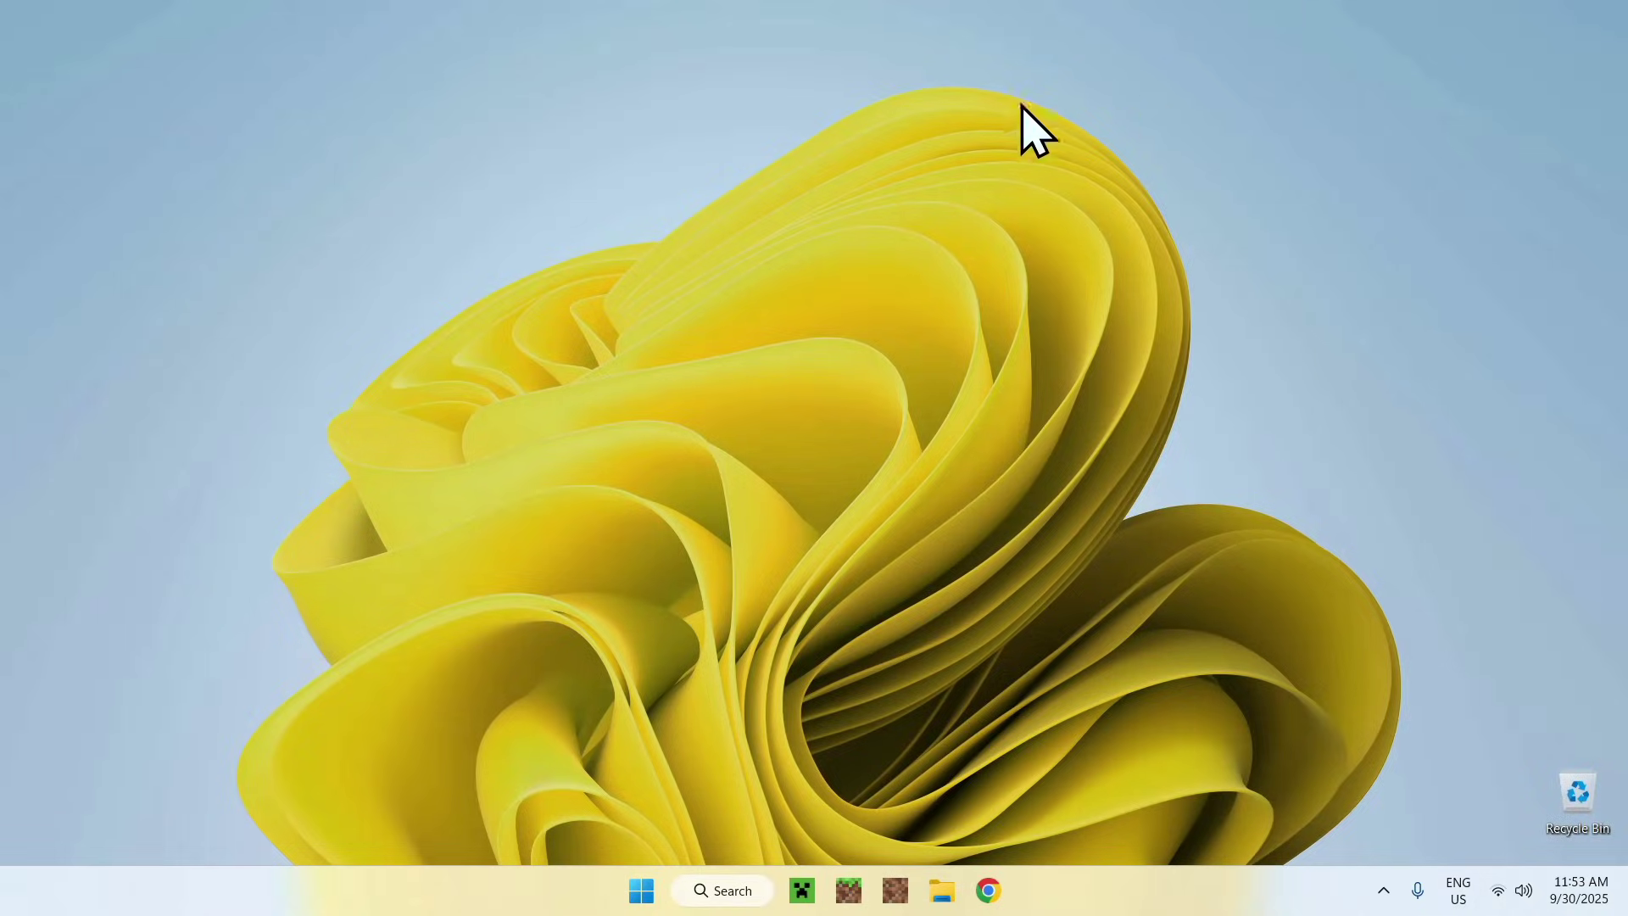
Search Google in Chrome for 'Essential Mod' and open the essential.gg Home result
{"action": "left_click", "coordinate": [989, 890]}
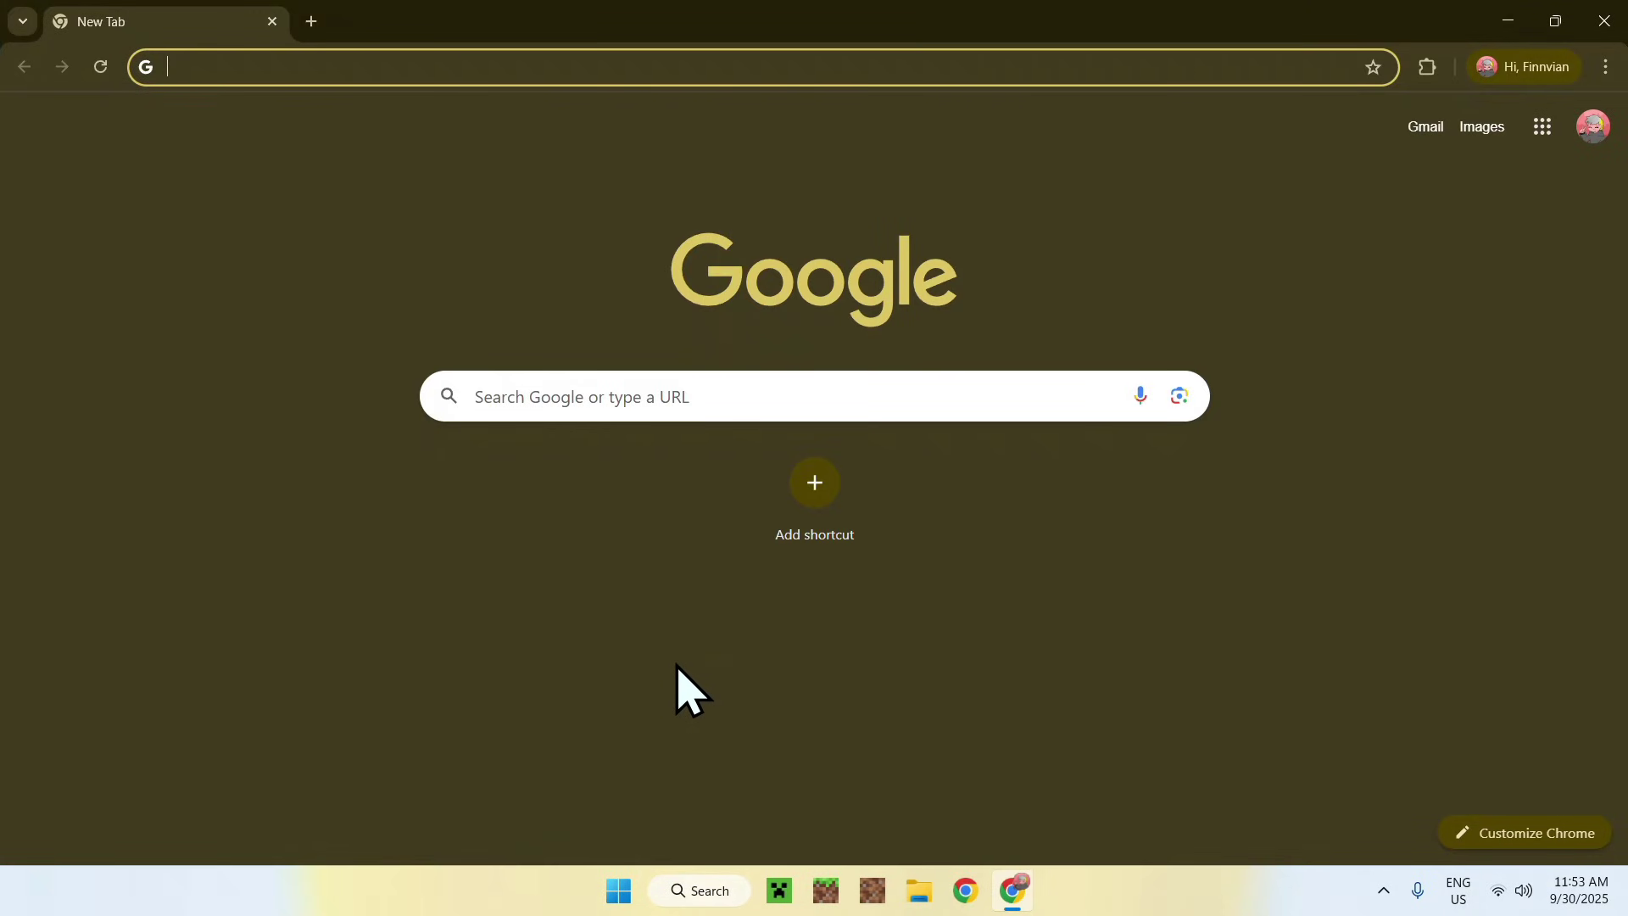
{"action": "left_click", "coordinate": [881, 395]}
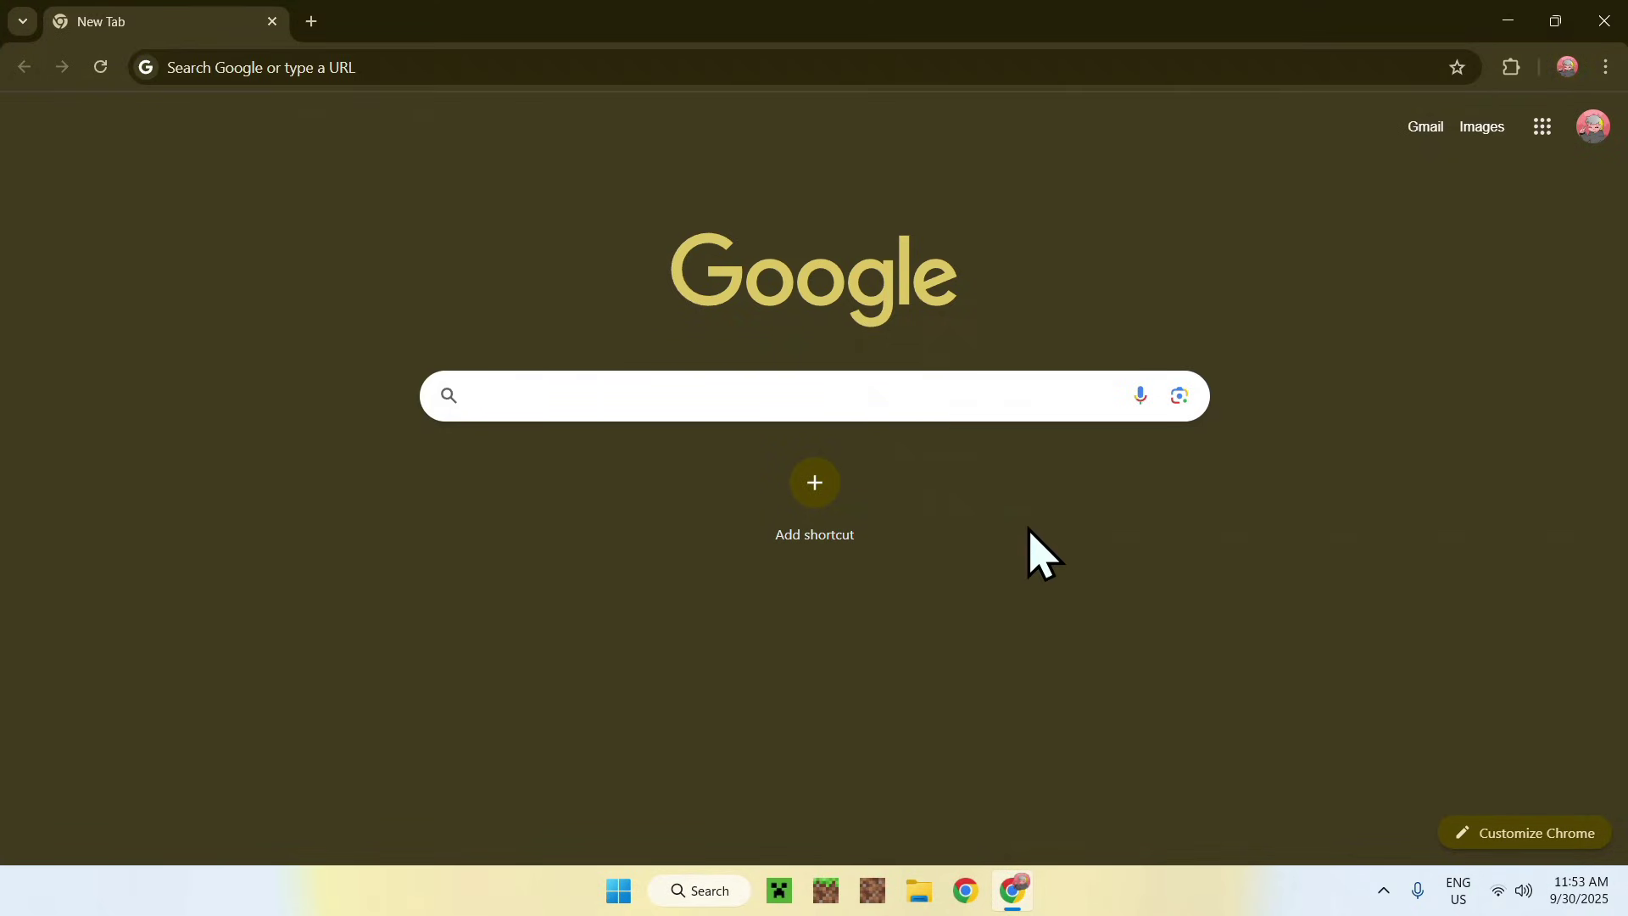
{"action": "type", "text": "Essential Mod"}
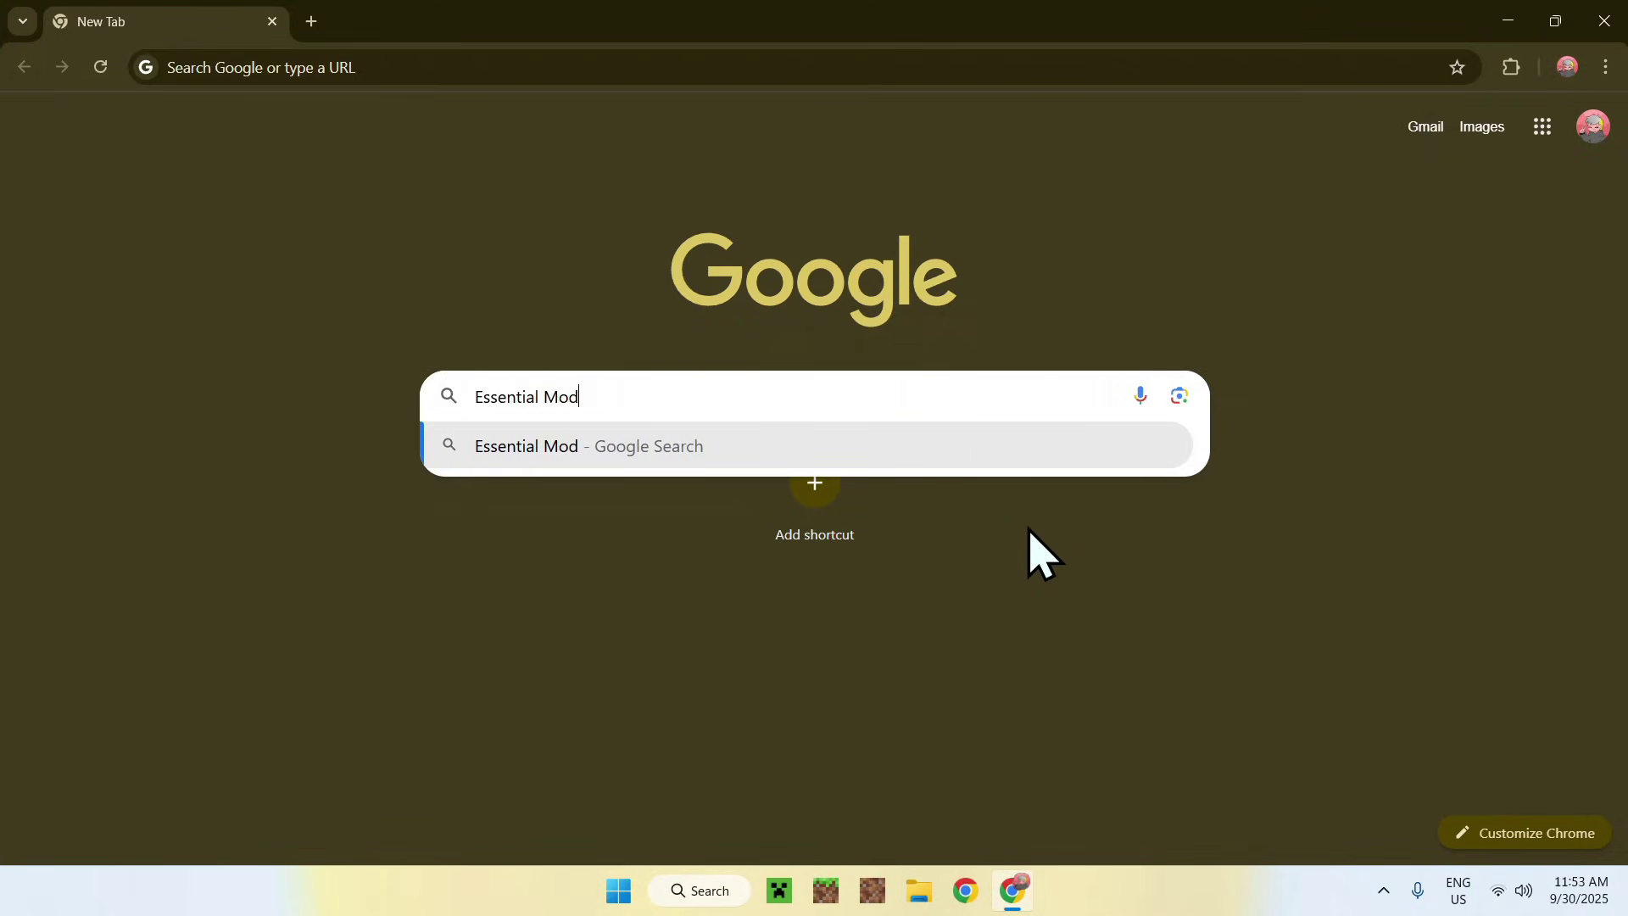
{"action": "key", "text": "Return"}
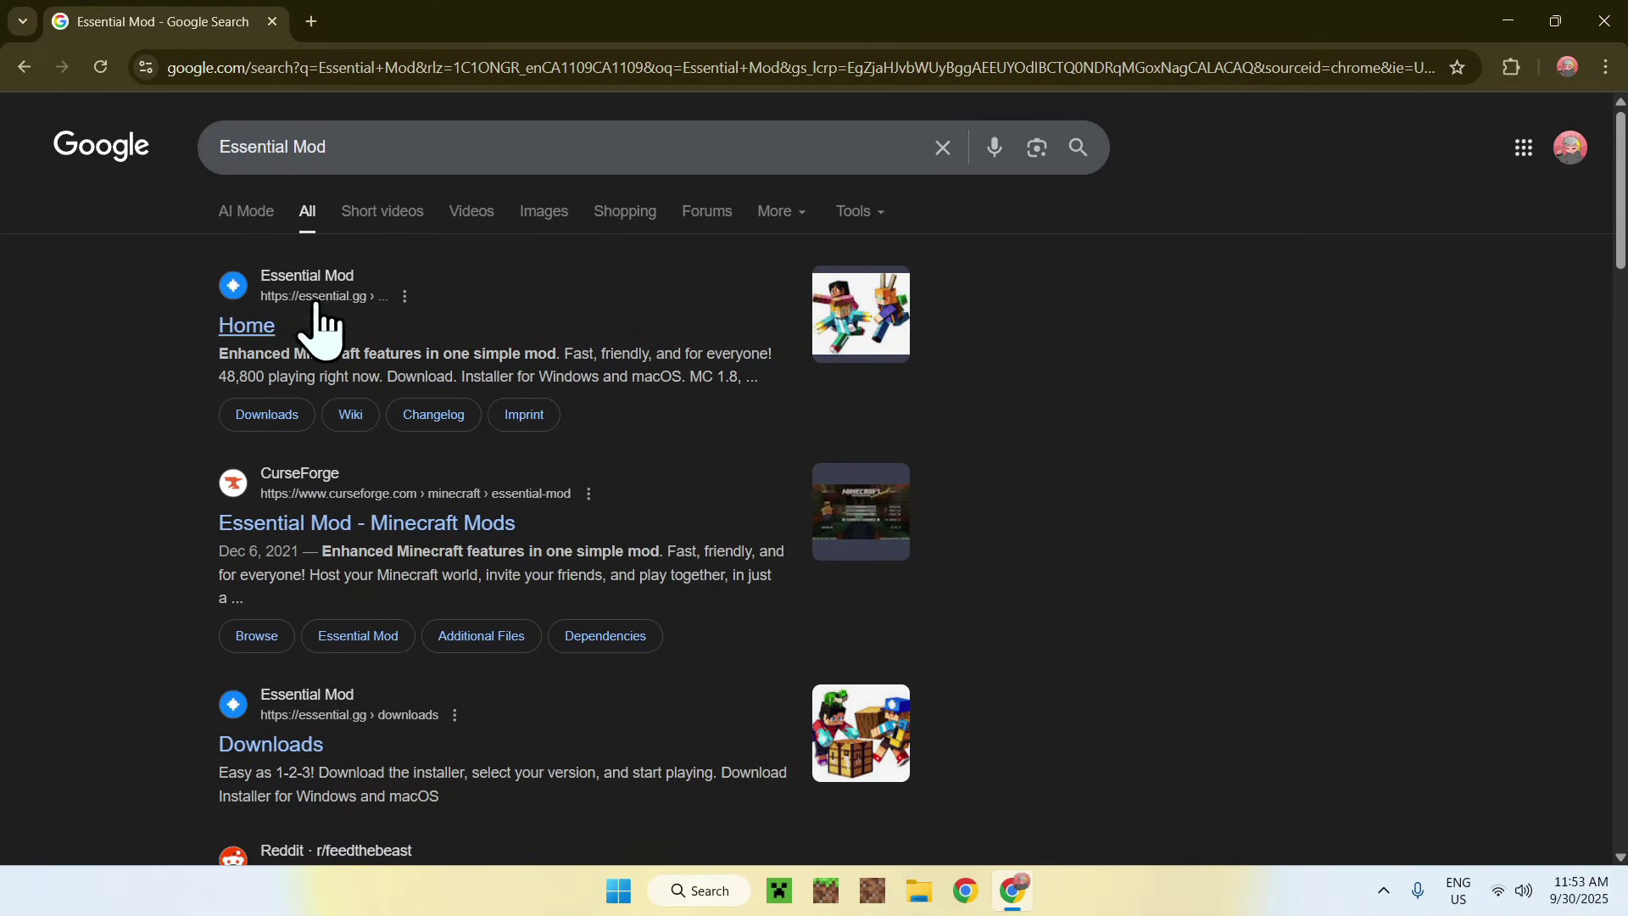
{"action": "left_click", "coordinate": [248, 340]}
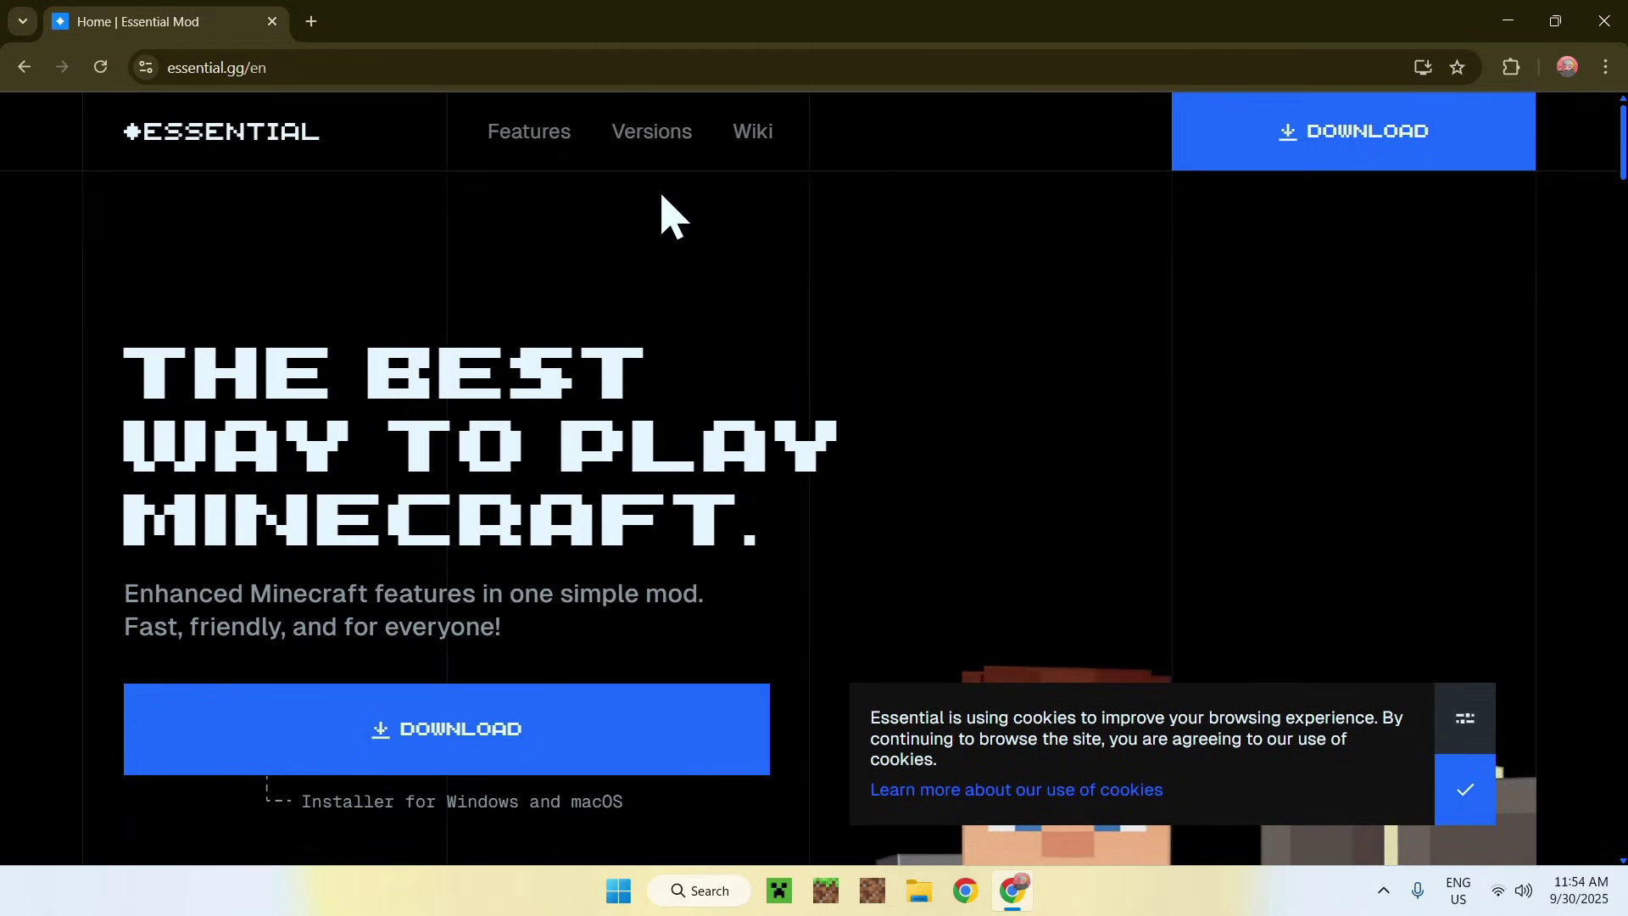
Download Essential_fabric_1-21-9.jar (52.0 MB) for 1.21.9 Fabric, verify it finished, and open a new tab
{"action": "left_click", "coordinate": [649, 135]}
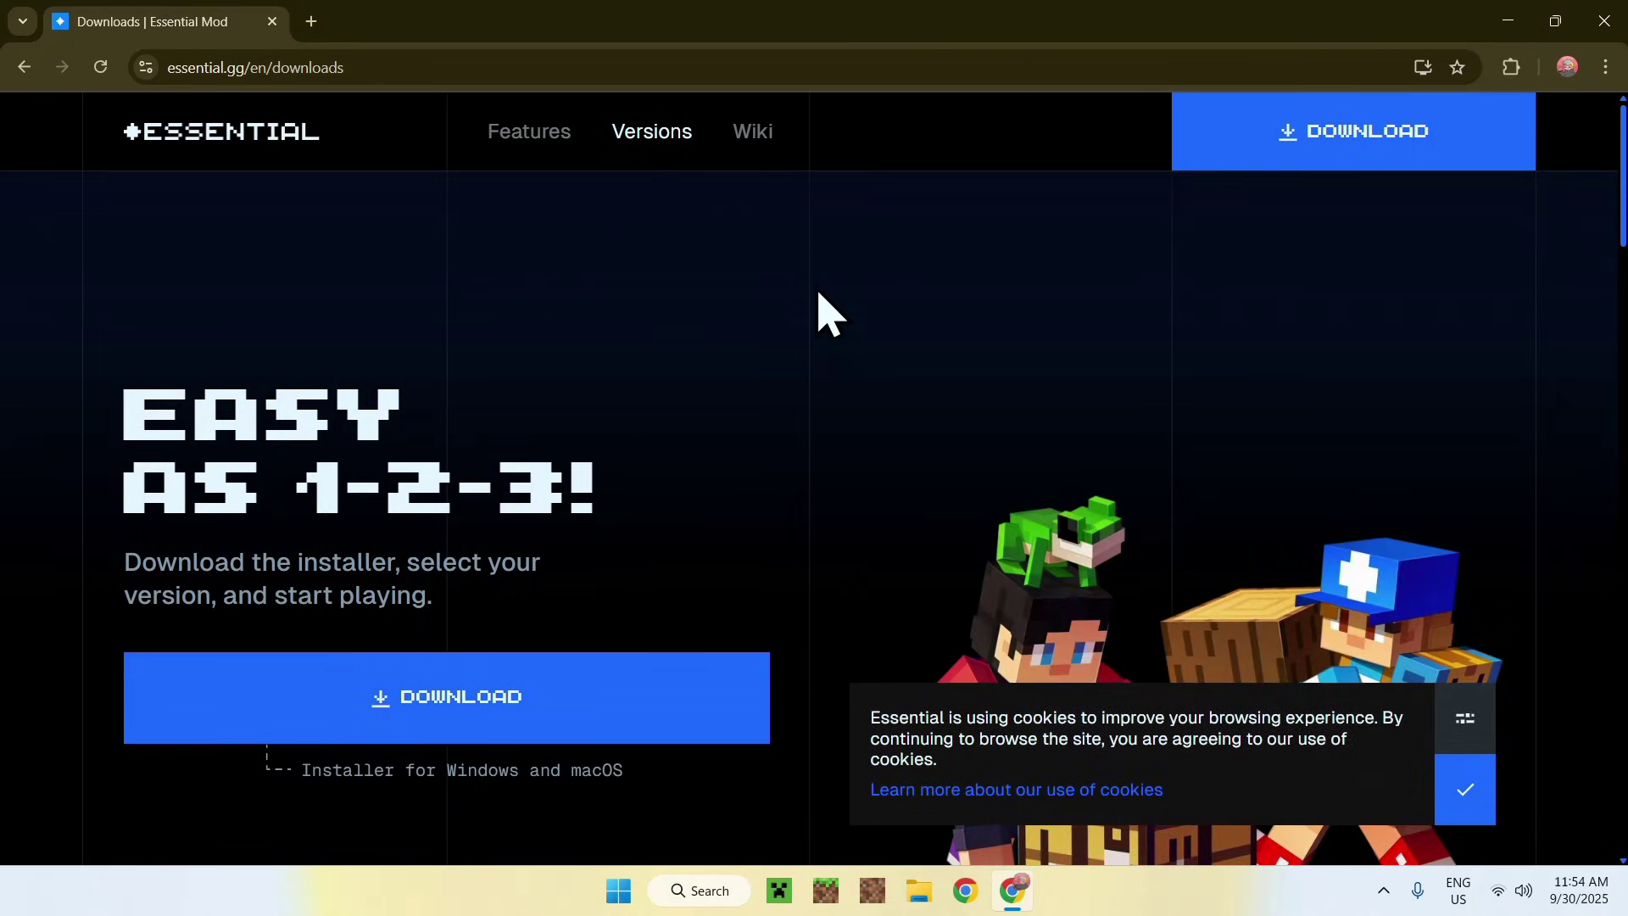
{"action": "scroll", "coordinate": [819, 293], "scroll_direction": "down", "scroll_amount": 8}
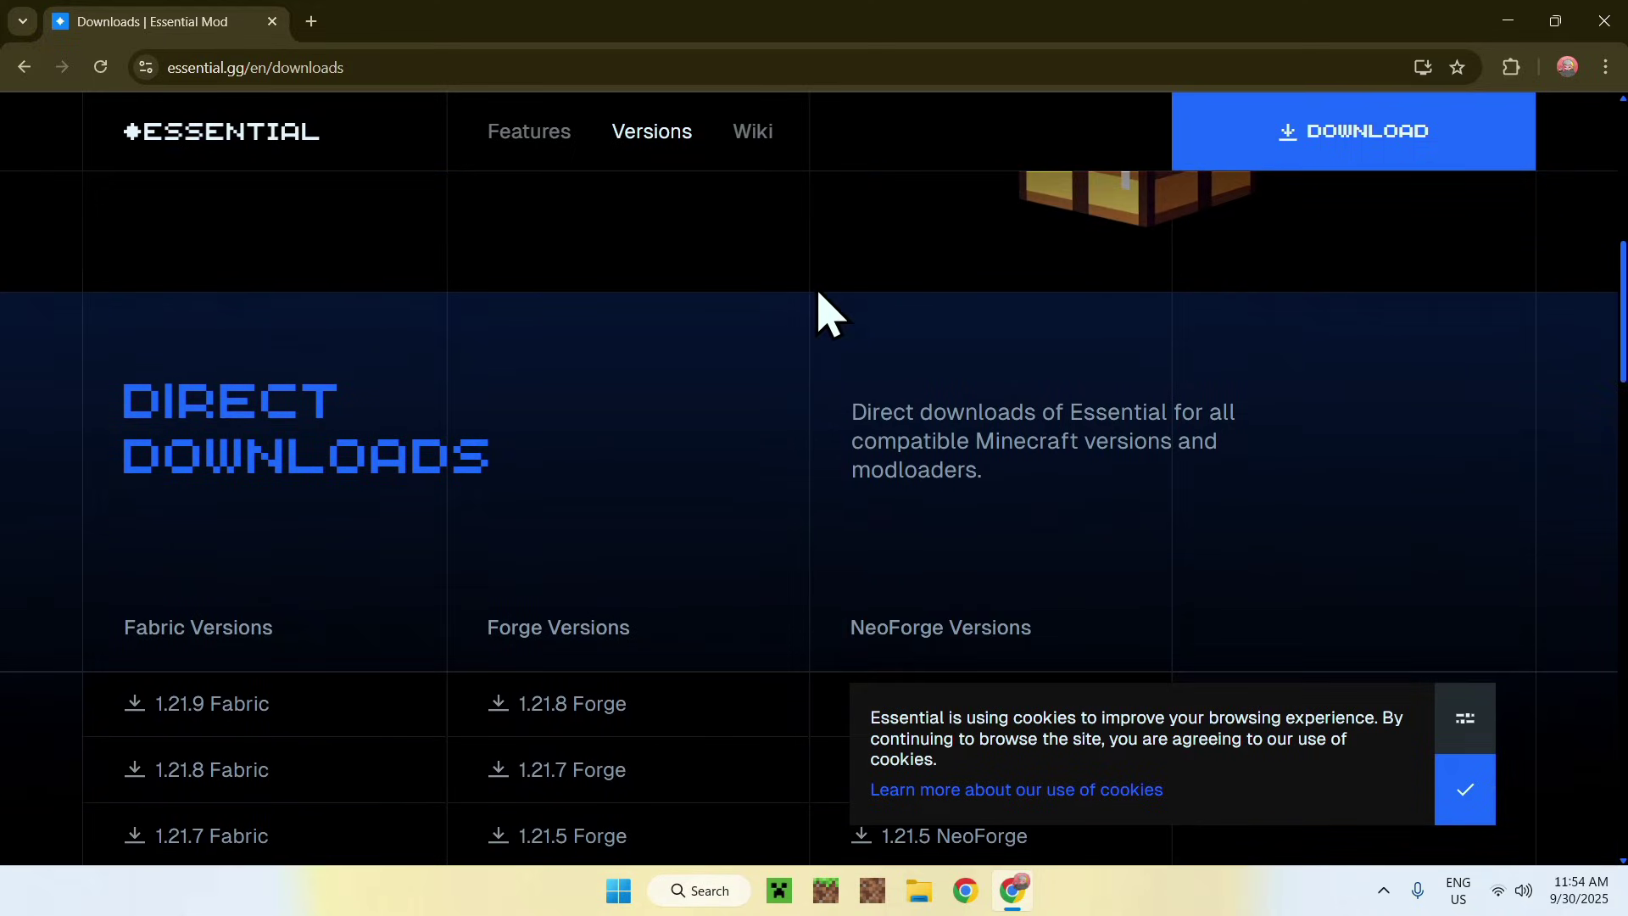
{"action": "scroll", "coordinate": [819, 293], "scroll_direction": "down", "scroll_amount": 1}
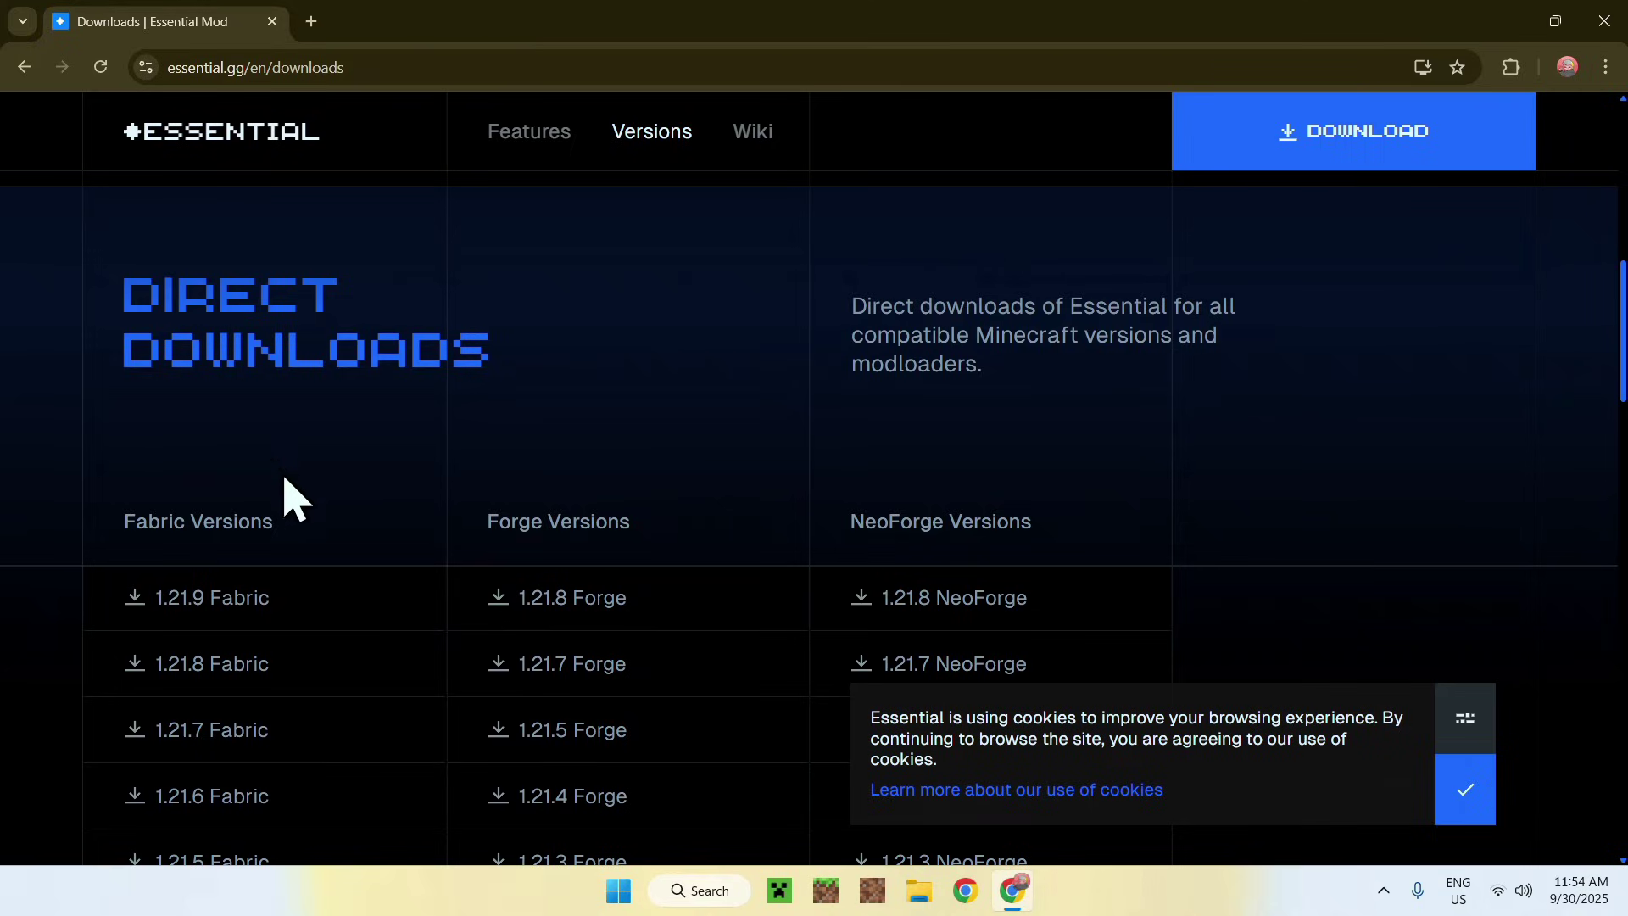
{"action": "left_click", "coordinate": [344, 614]}
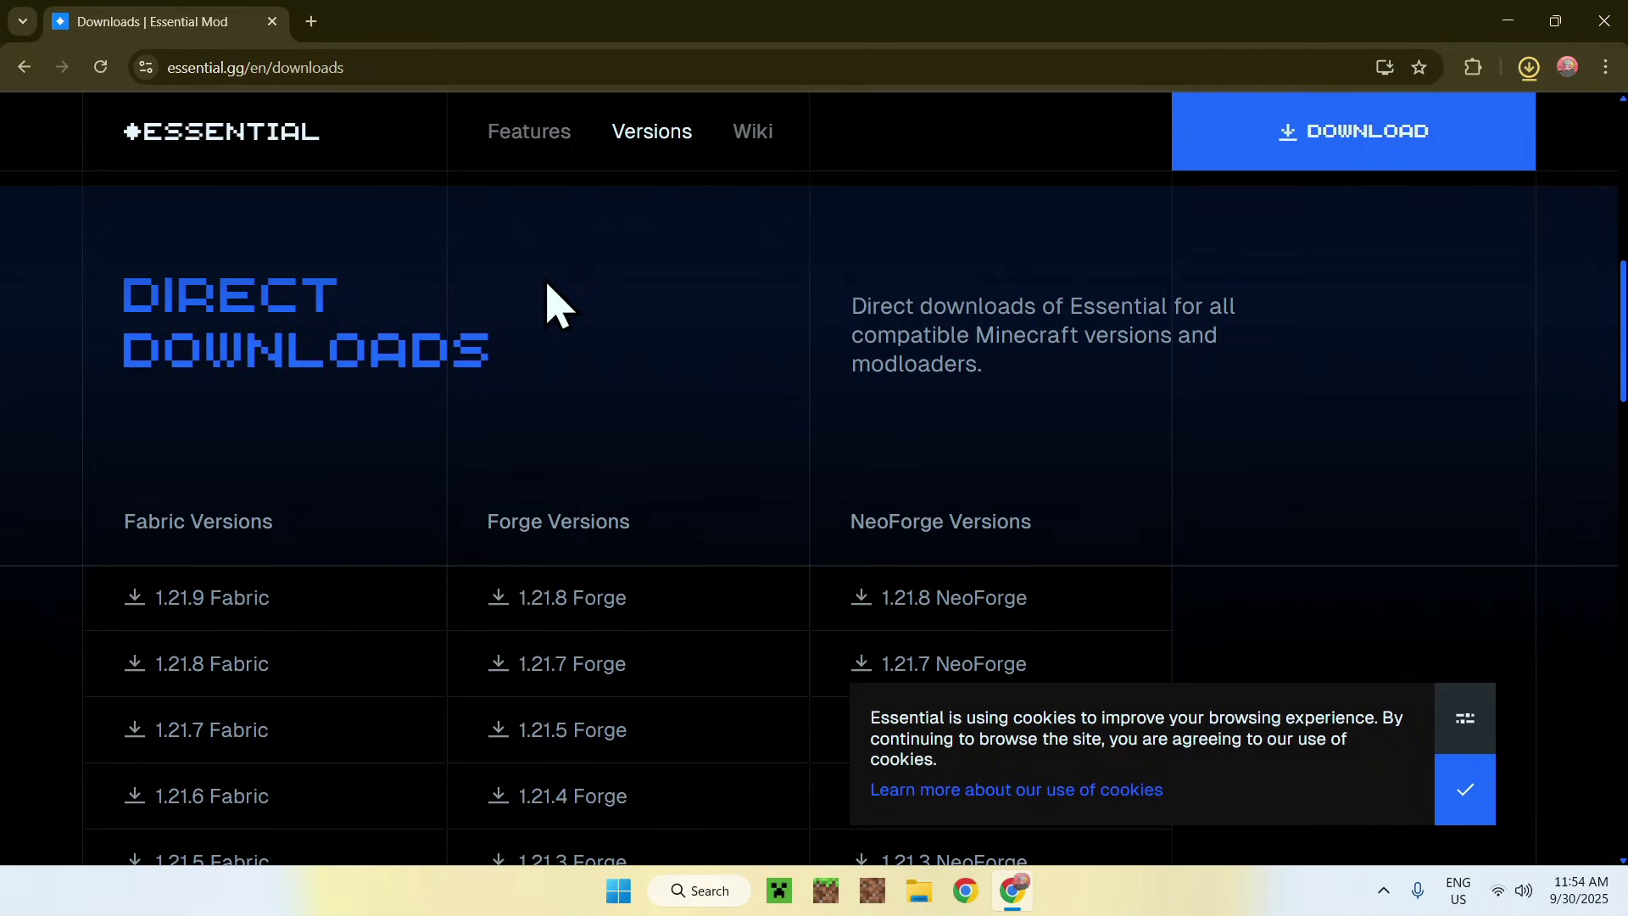
{"action": "left_click", "coordinate": [1528, 68]}
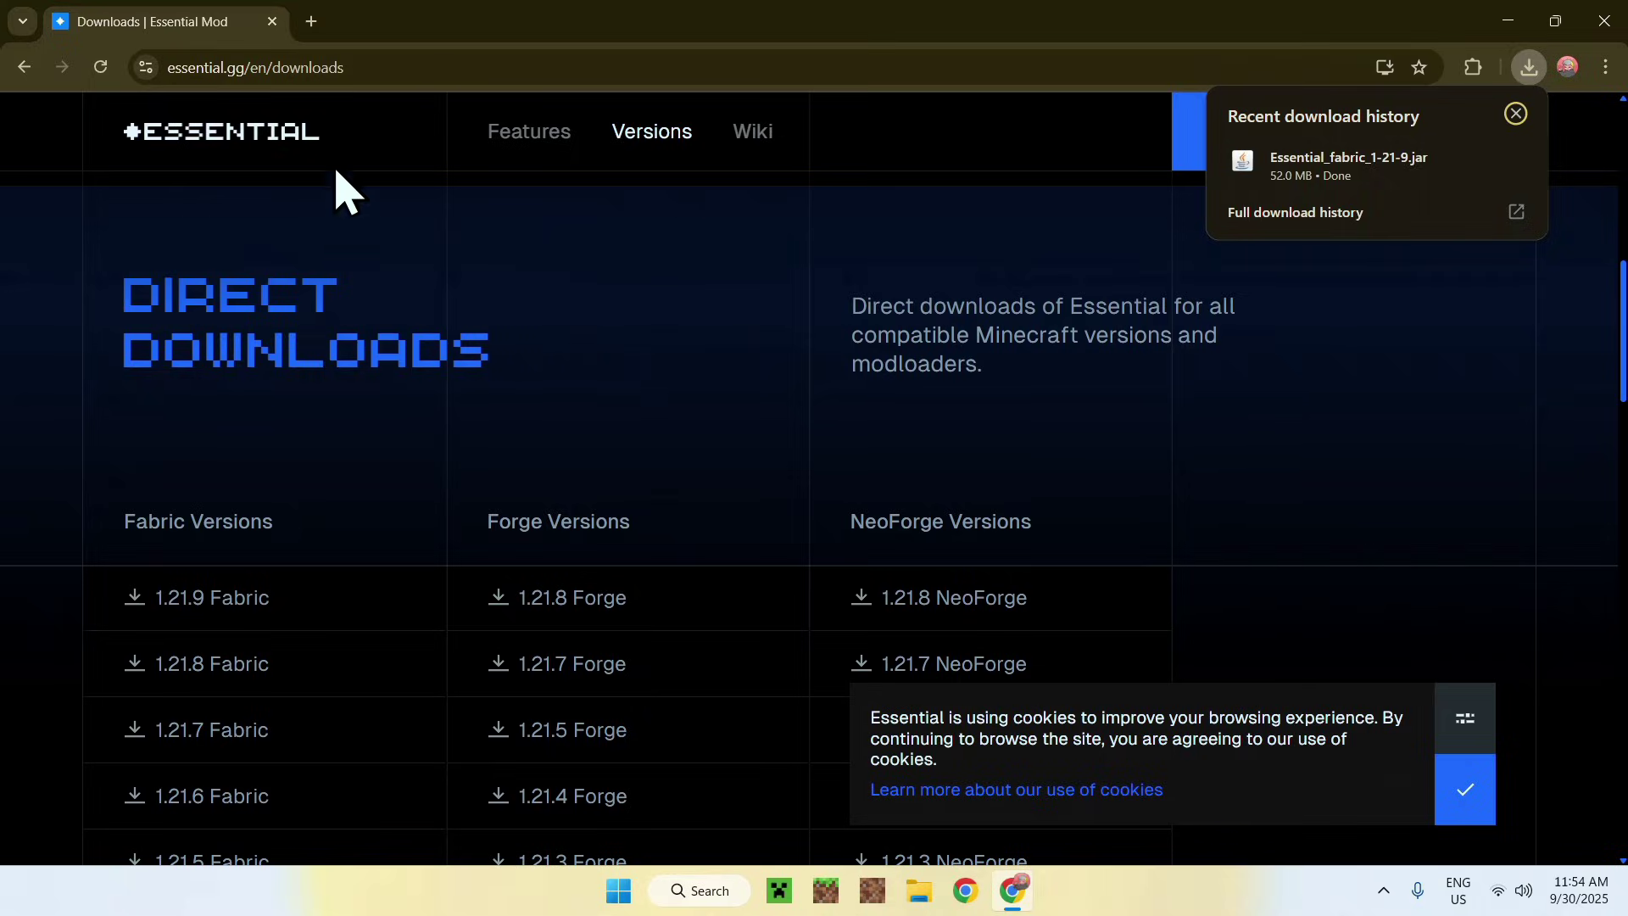
{"action": "left_click", "coordinate": [311, 21]}
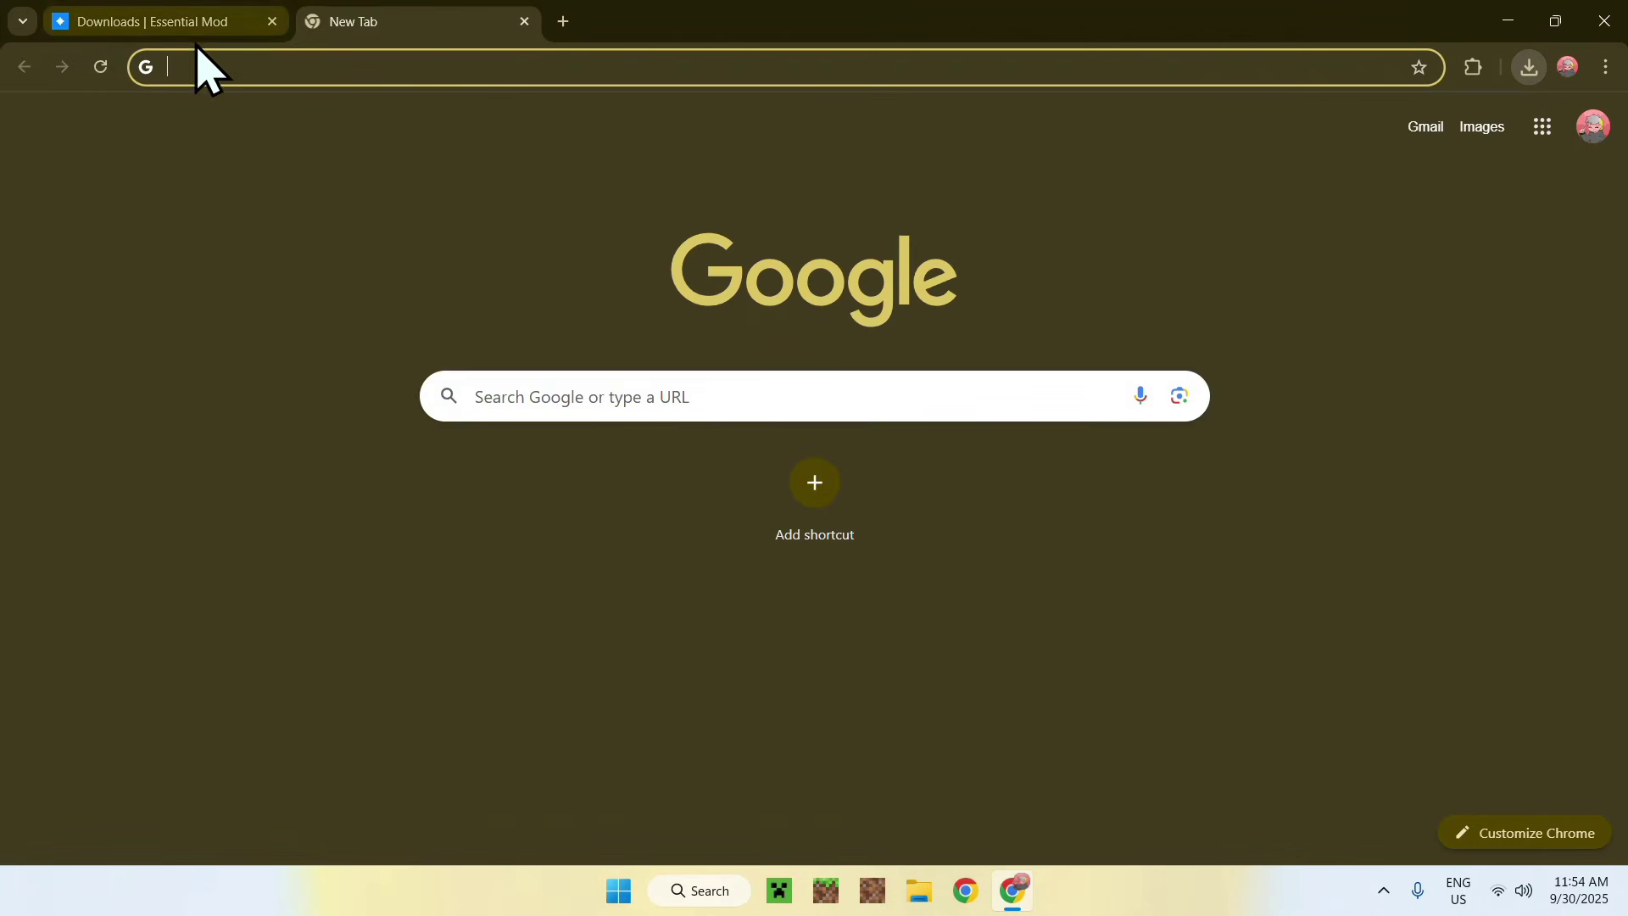
Search Google for 'Fabric Minecraft' and open the fabricmc.net Fabric Loader home page
{"action": "left_click", "coordinate": [552, 398]}
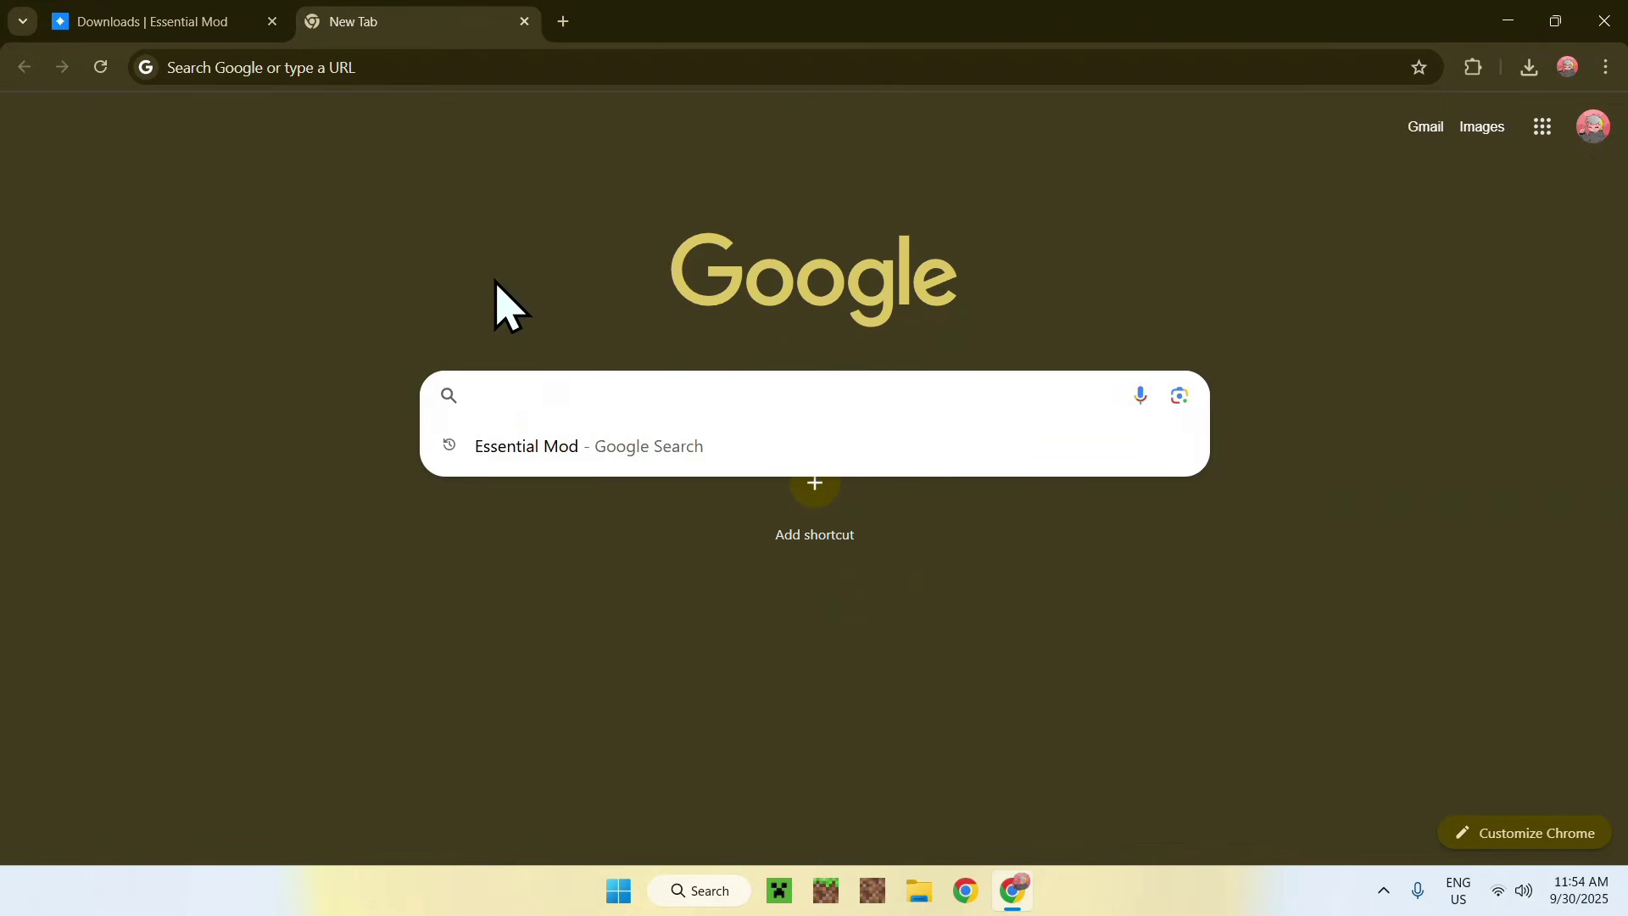
{"action": "type", "text": "Fa"}
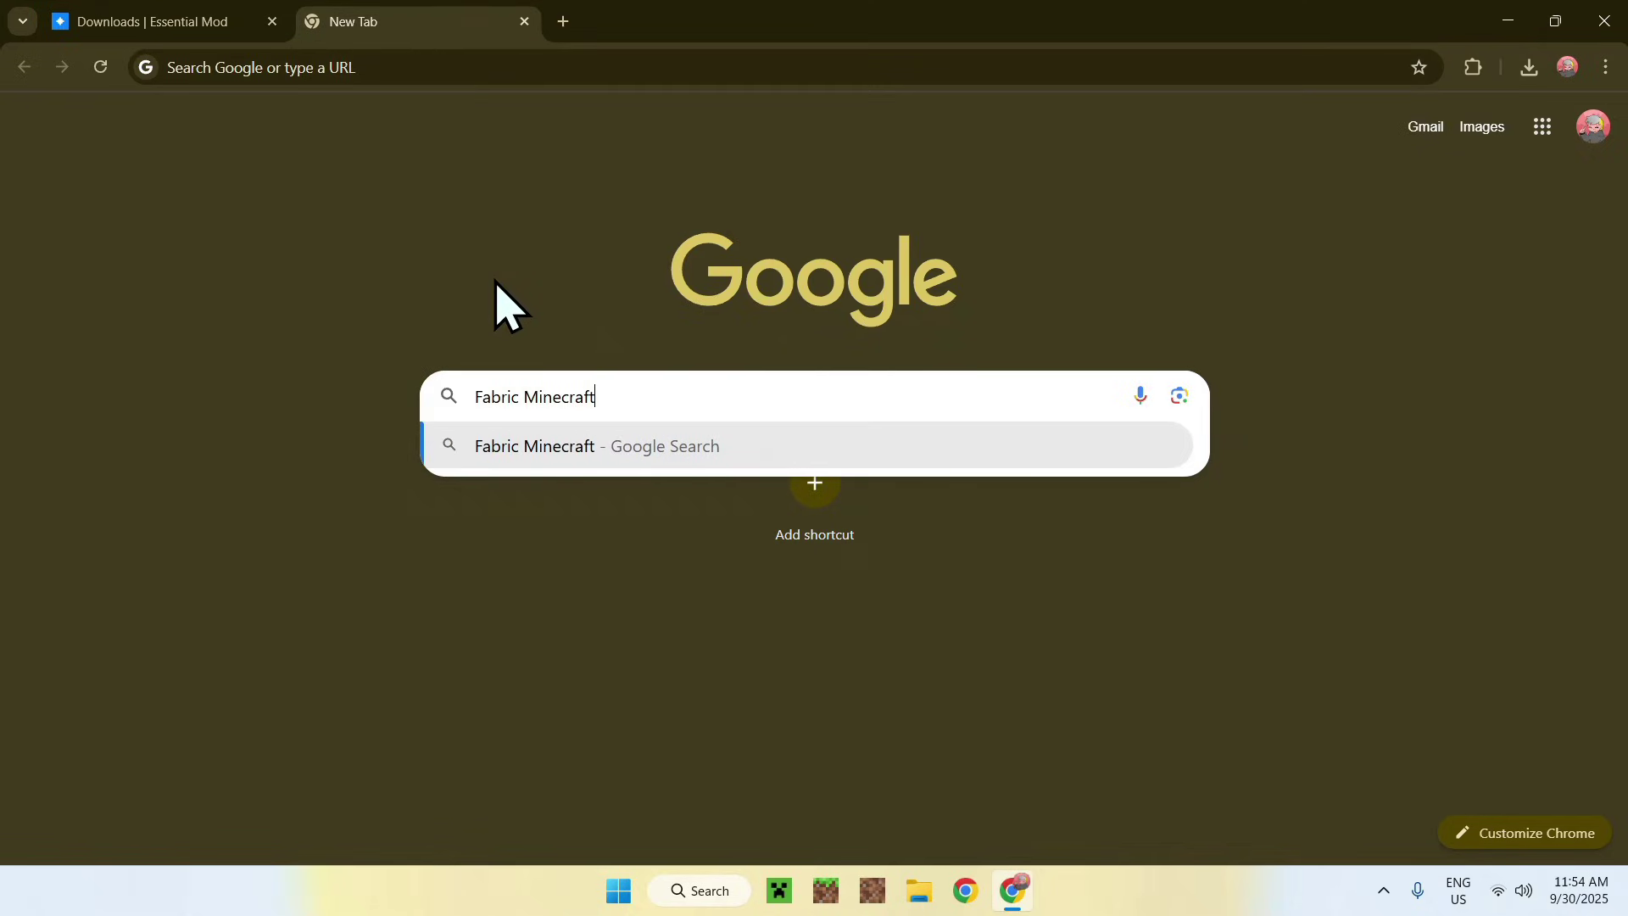
{"action": "type", "text": "bric Minecraft"}
{"action": "key", "text": "Return"}
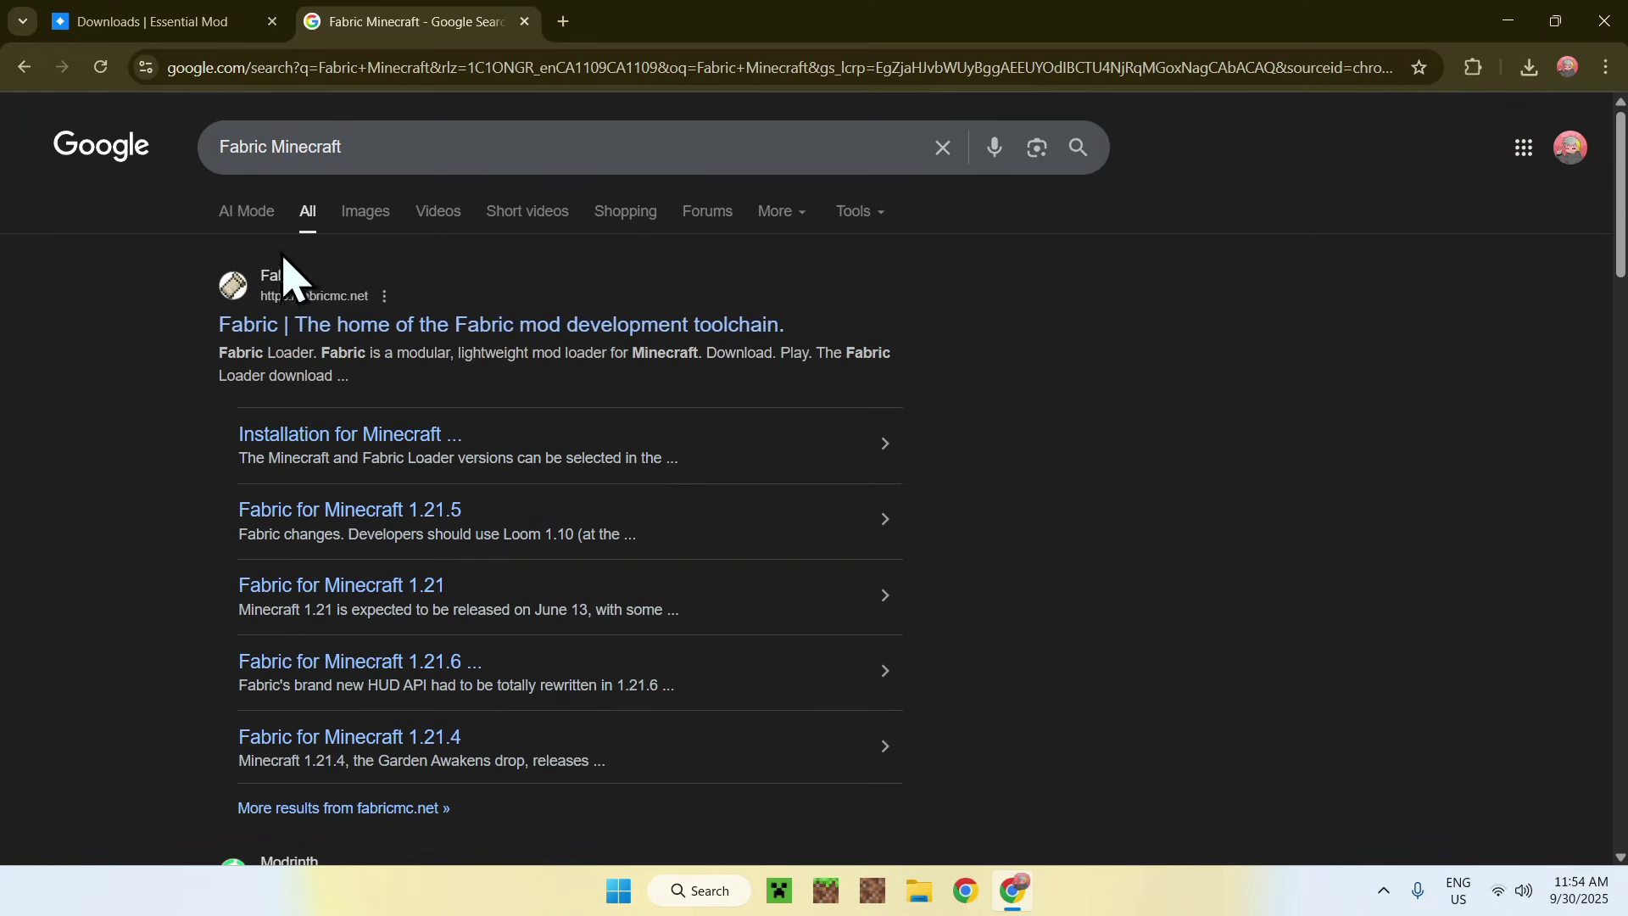
{"action": "left_click", "coordinate": [295, 329]}
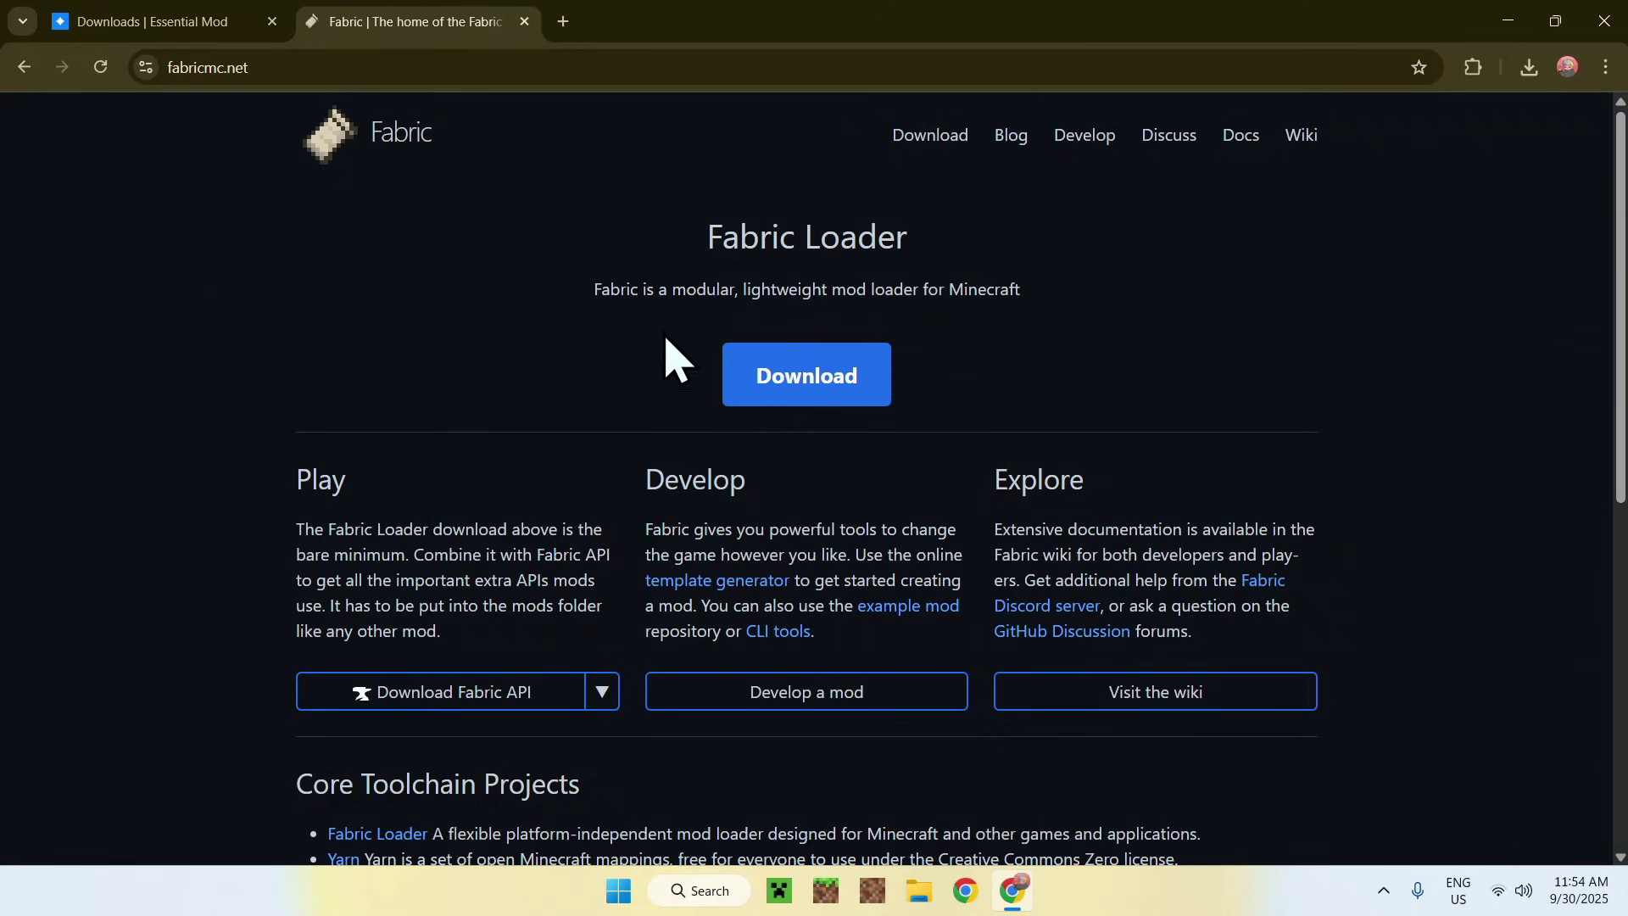
Download fabric-installer-1.1.0.exe (460 KB) for Windows, verify it finished, and close Chrome
{"action": "left_click", "coordinate": [814, 394]}
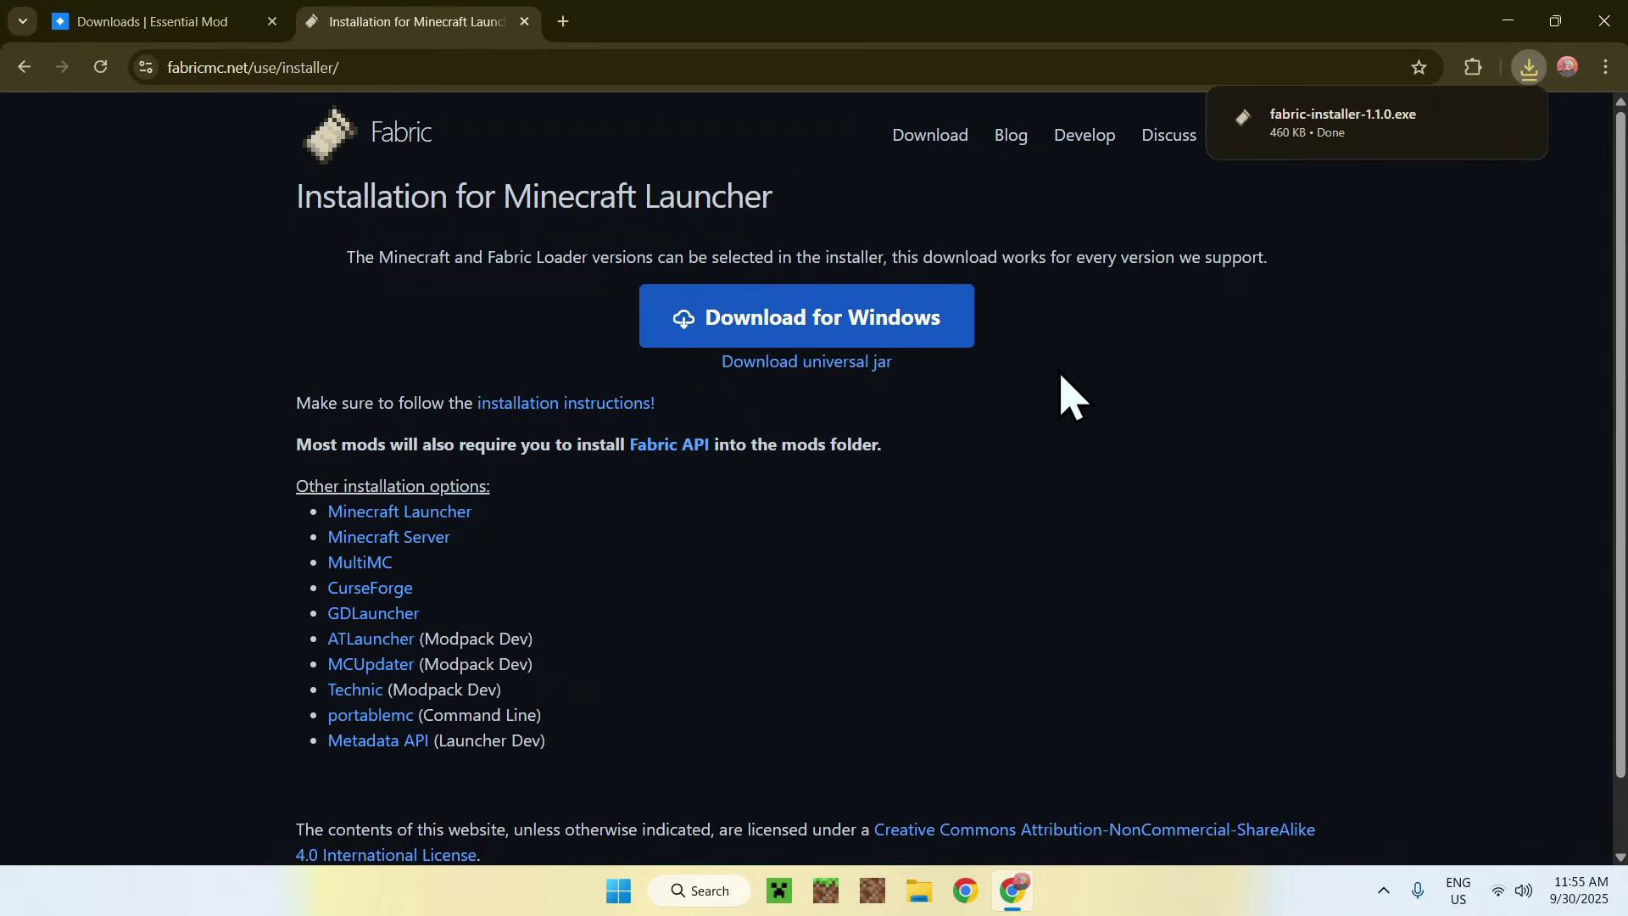
{"action": "left_click", "coordinate": [1528, 68]}
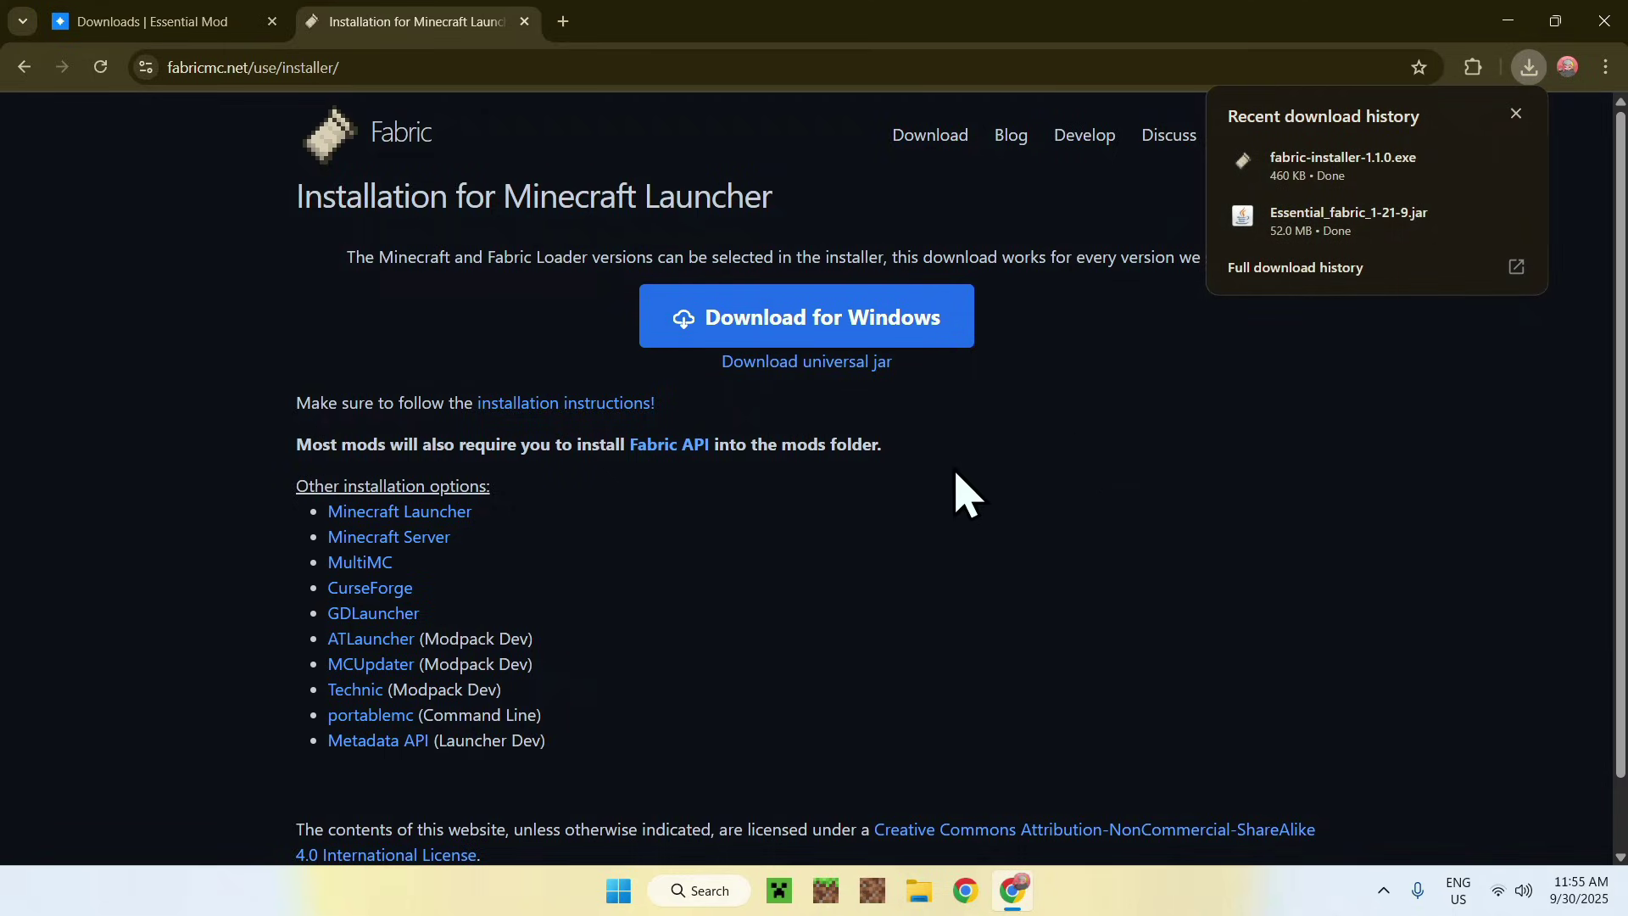
{"action": "left_click", "coordinate": [1603, 21]}
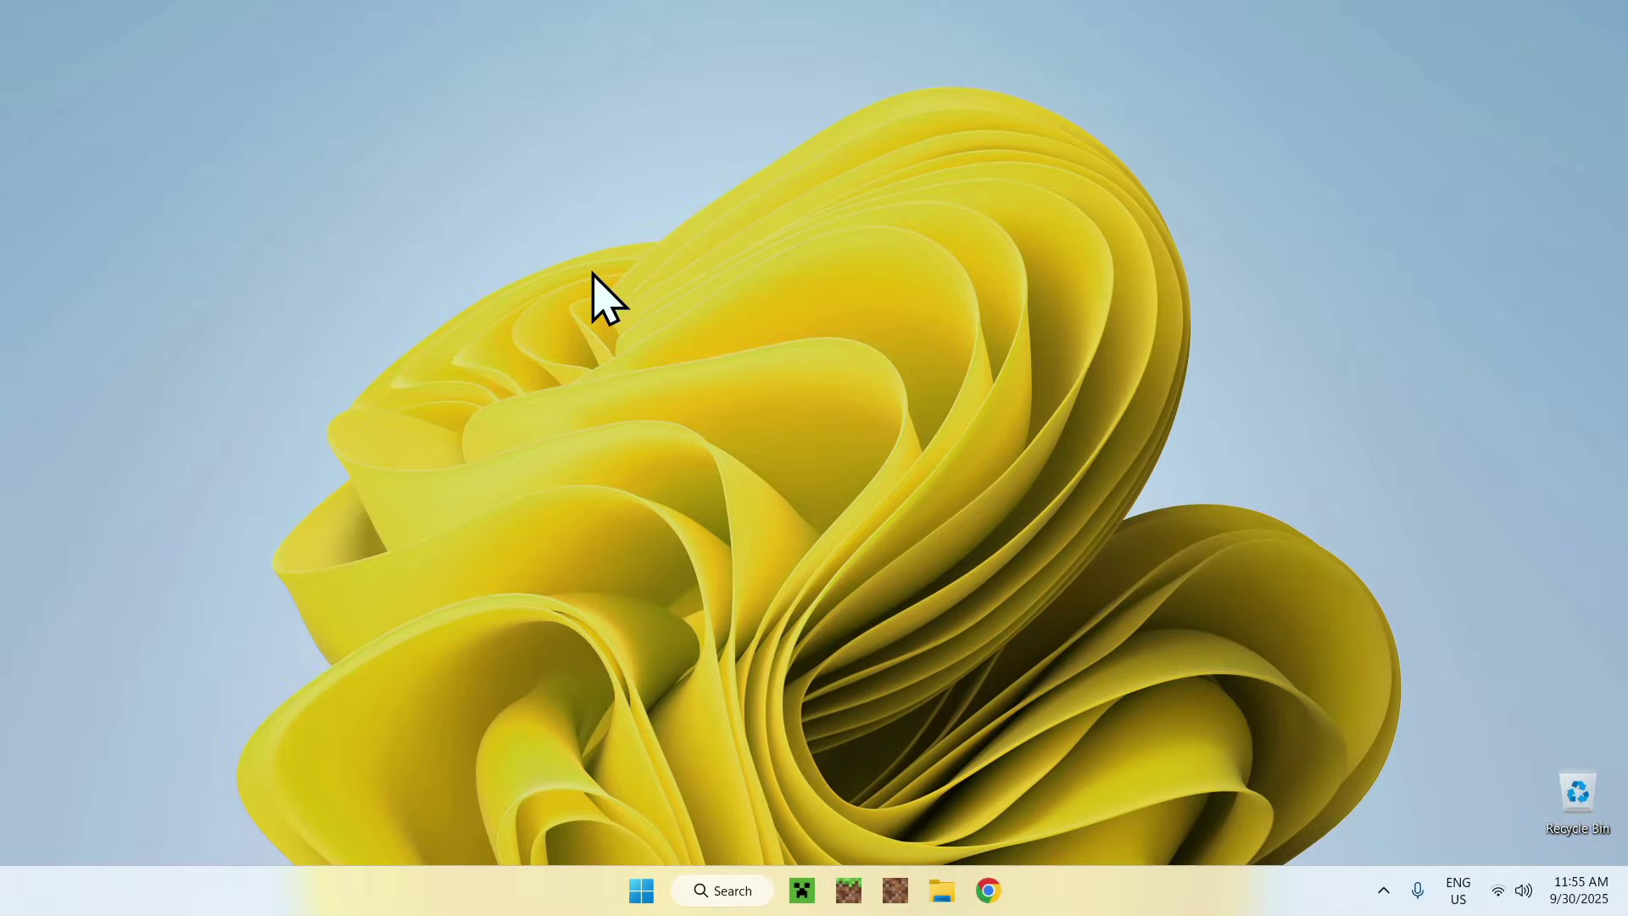
Show the Downloads folder with the Fabric installer and Essential jar in File Explorer
{"action": "left_click", "coordinate": [942, 886]}
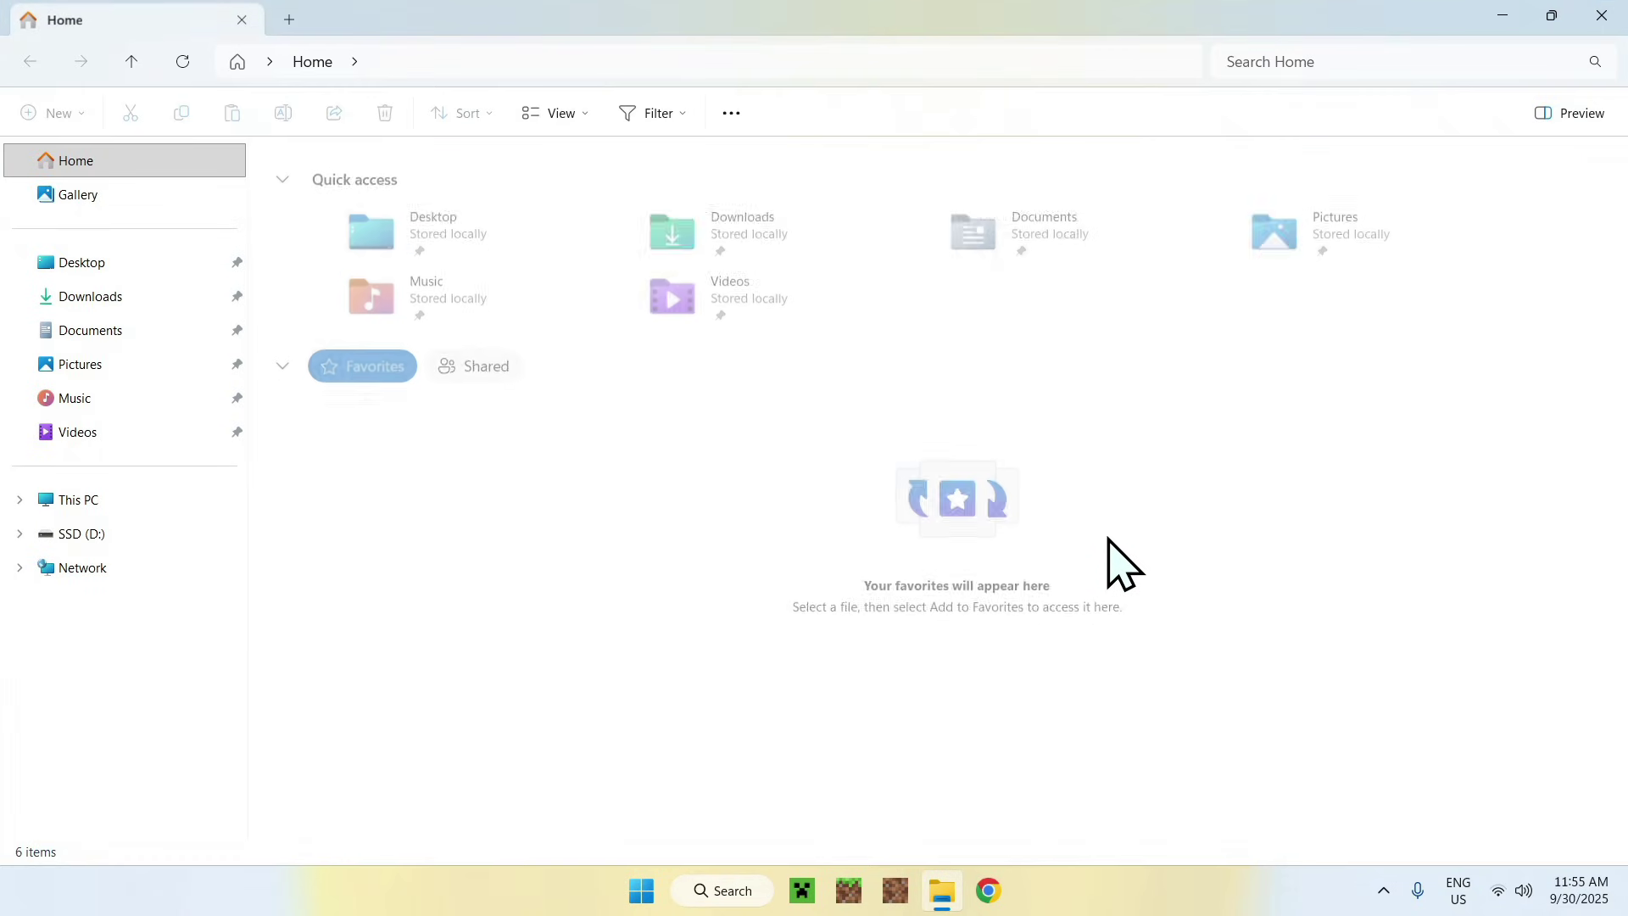
{"action": "left_click", "coordinate": [169, 296]}
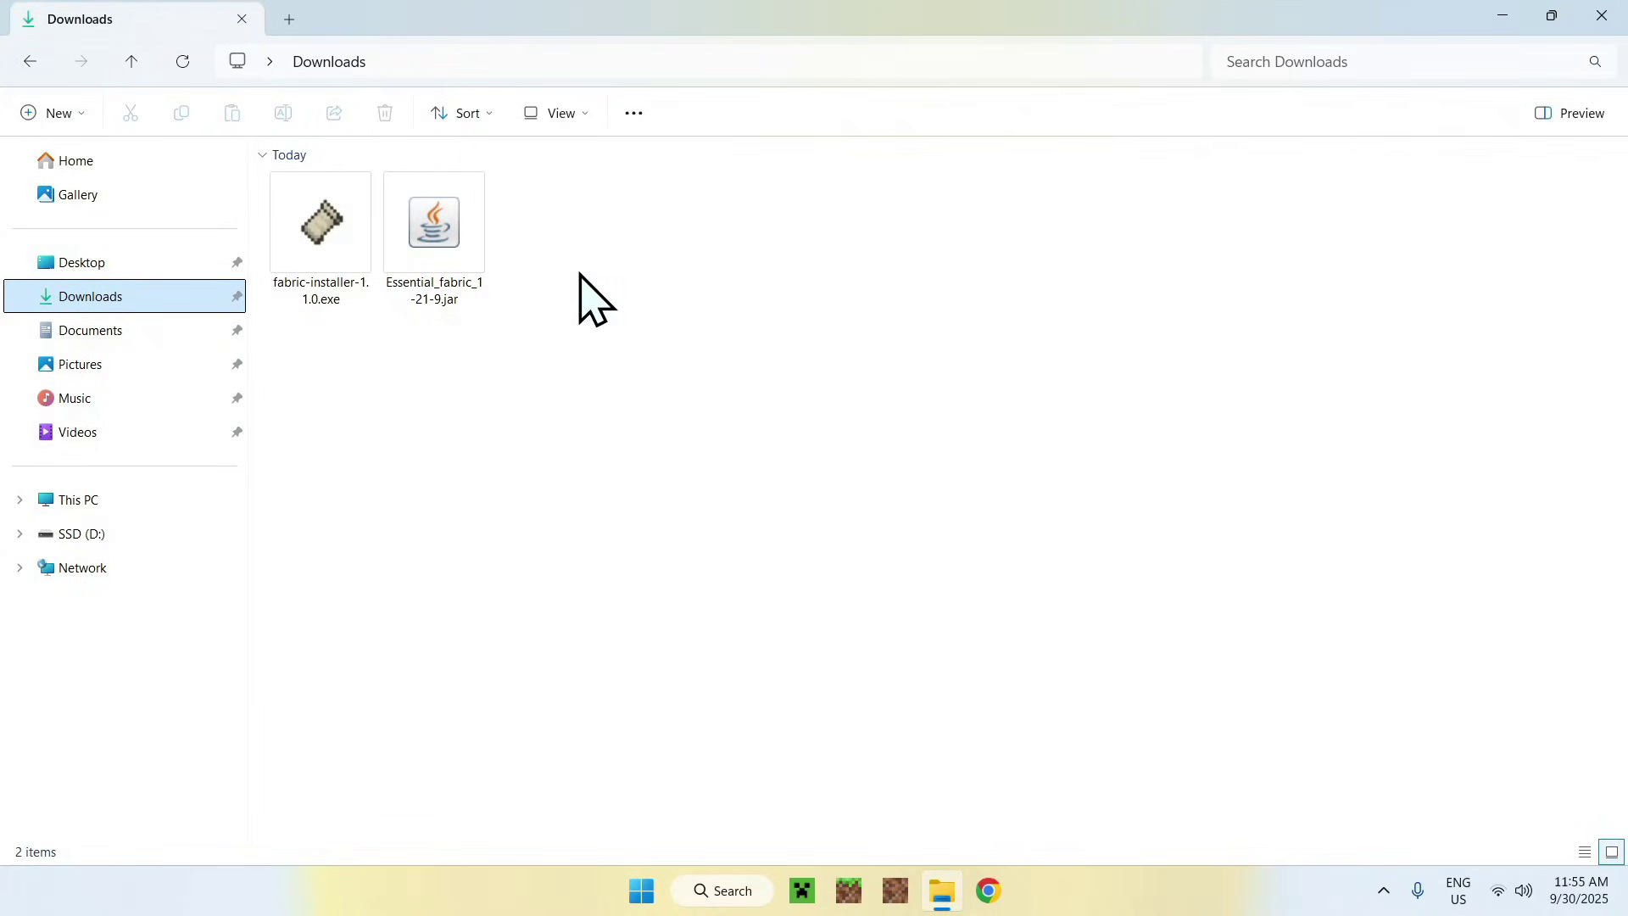
{"action": "left_click_drag", "start_coordinate": [309, 339], "coordinate": [319, 341]}
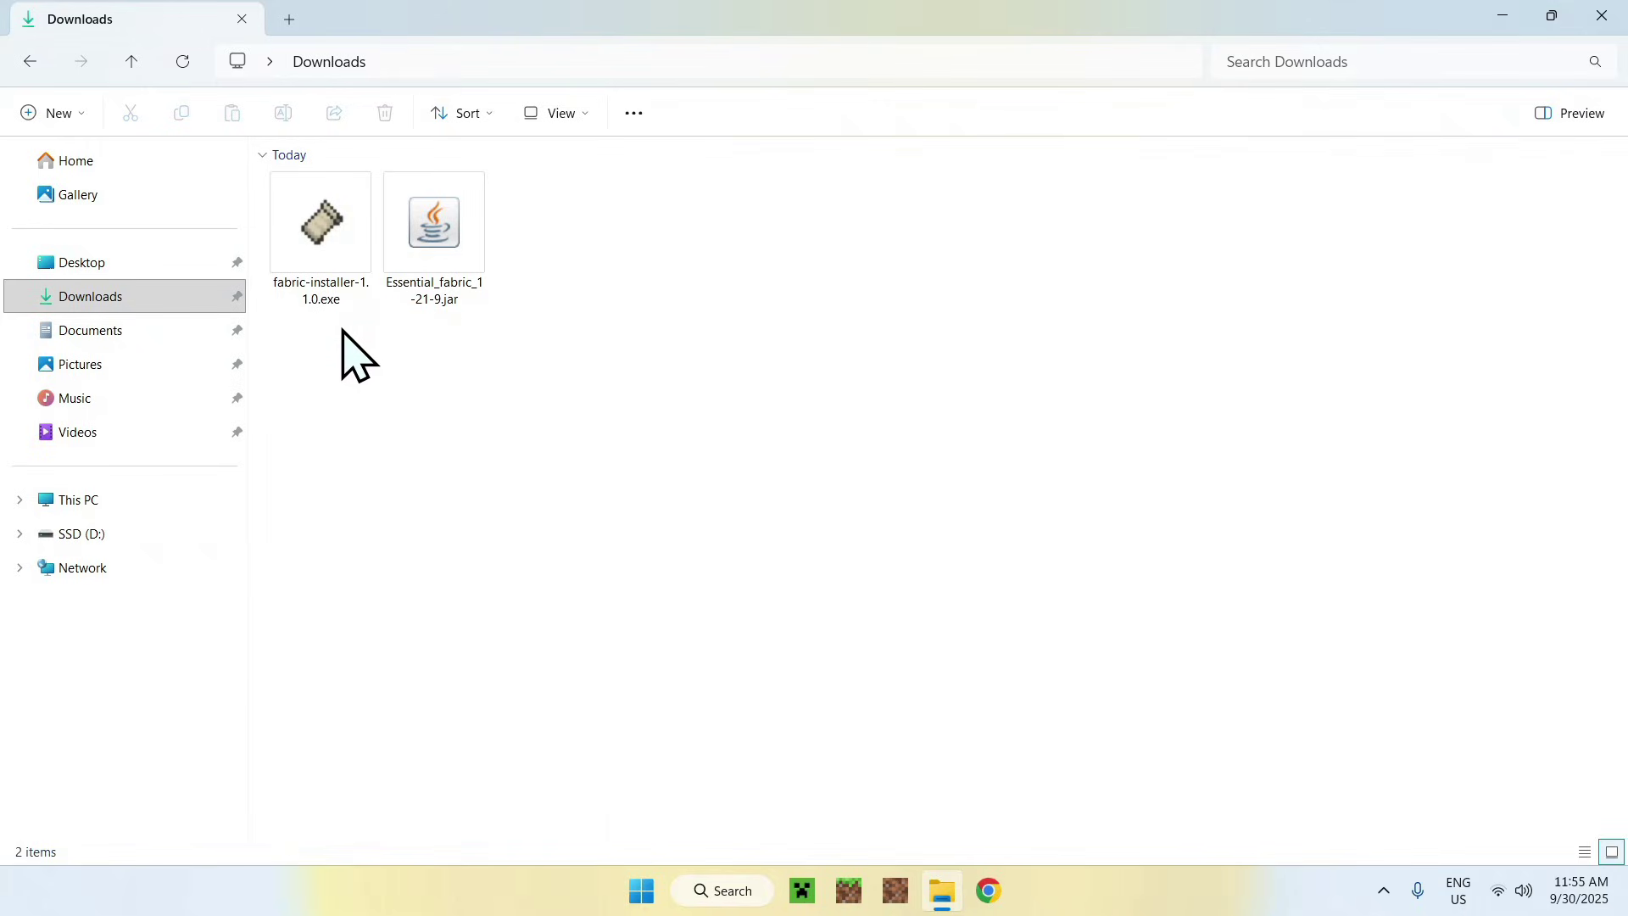
Run fabric-installer-1.1.0.exe to install Fabric Loader 0.17.2 for Minecraft 1.21.9, then close it
{"action": "double_click", "coordinate": [323, 262]}
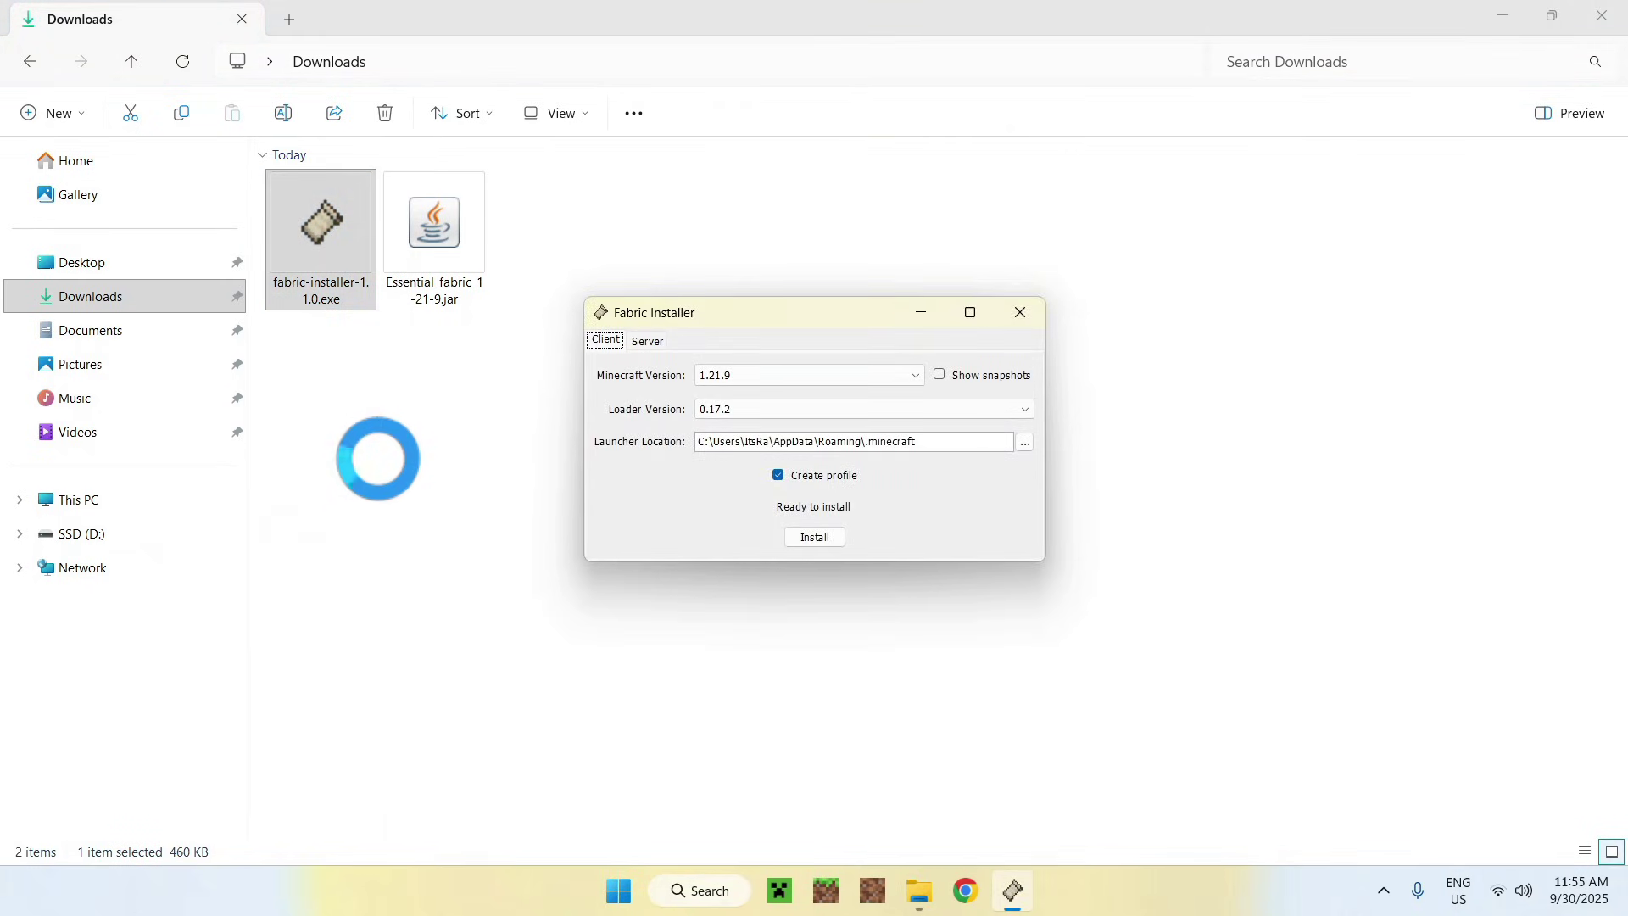
{"action": "left_click", "coordinate": [785, 376]}
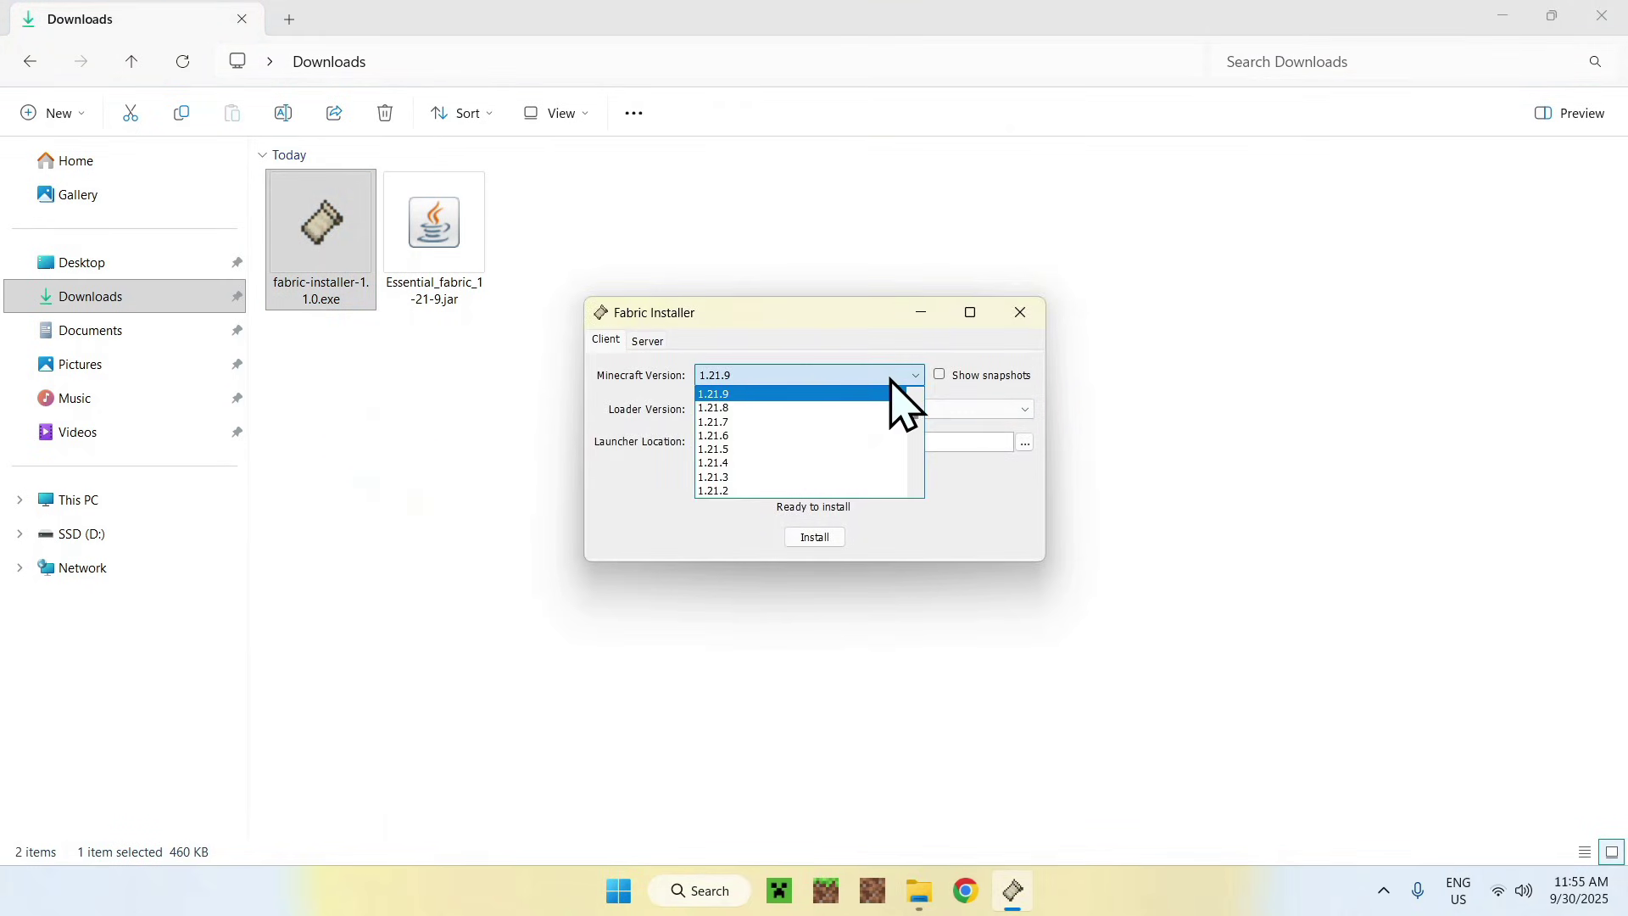
{"action": "left_click", "coordinate": [851, 393]}
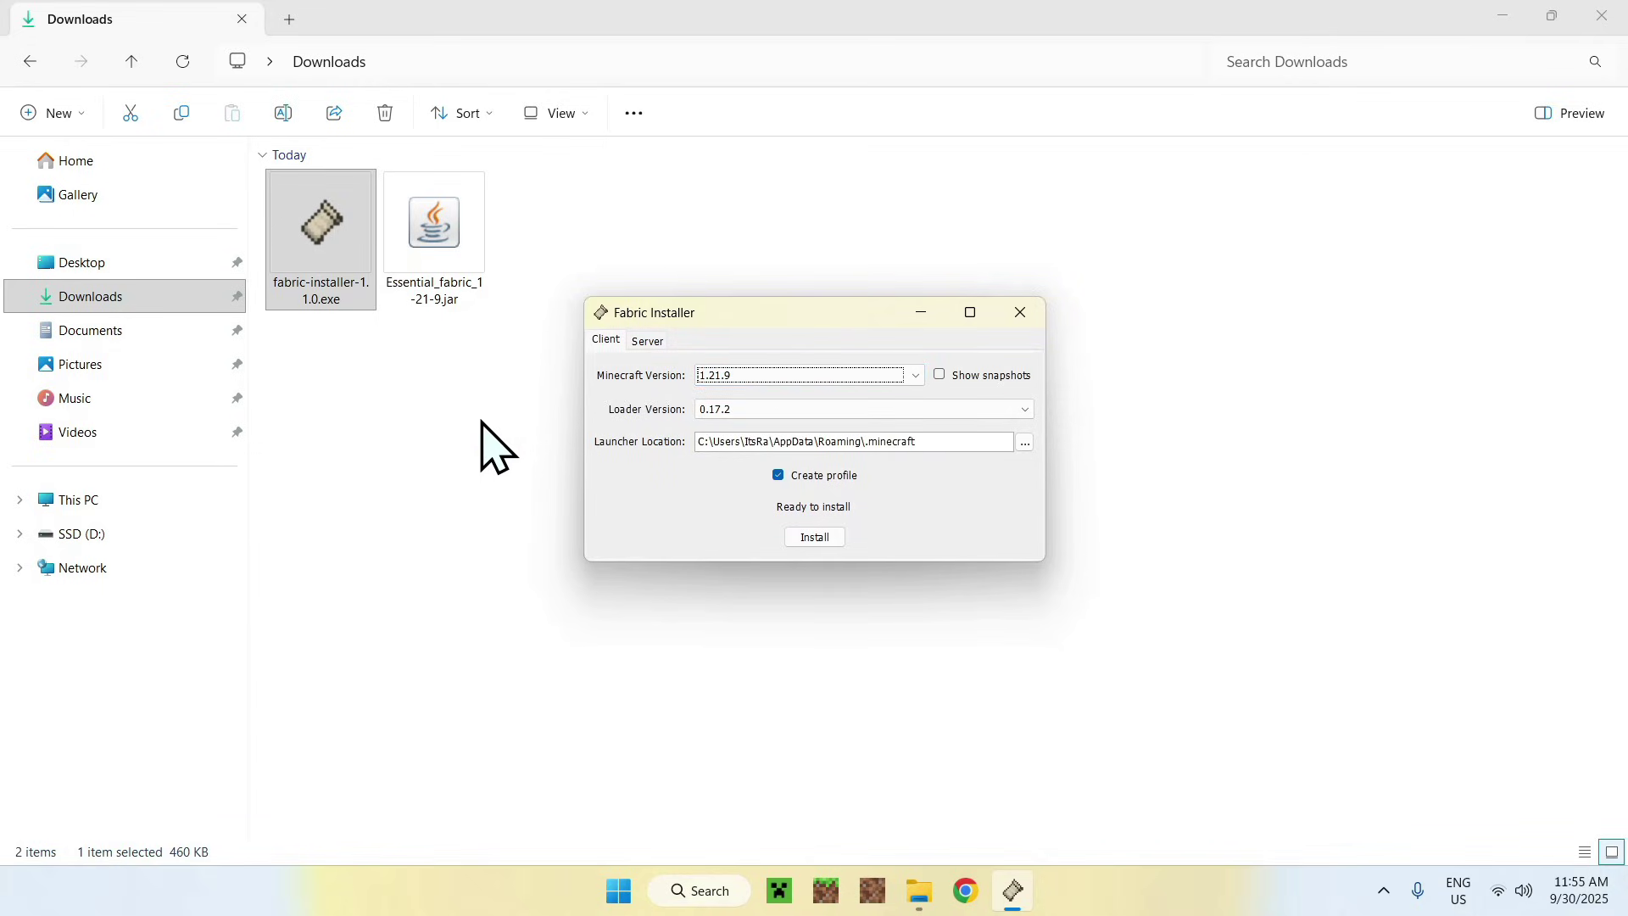
{"action": "left_click", "coordinate": [815, 539]}
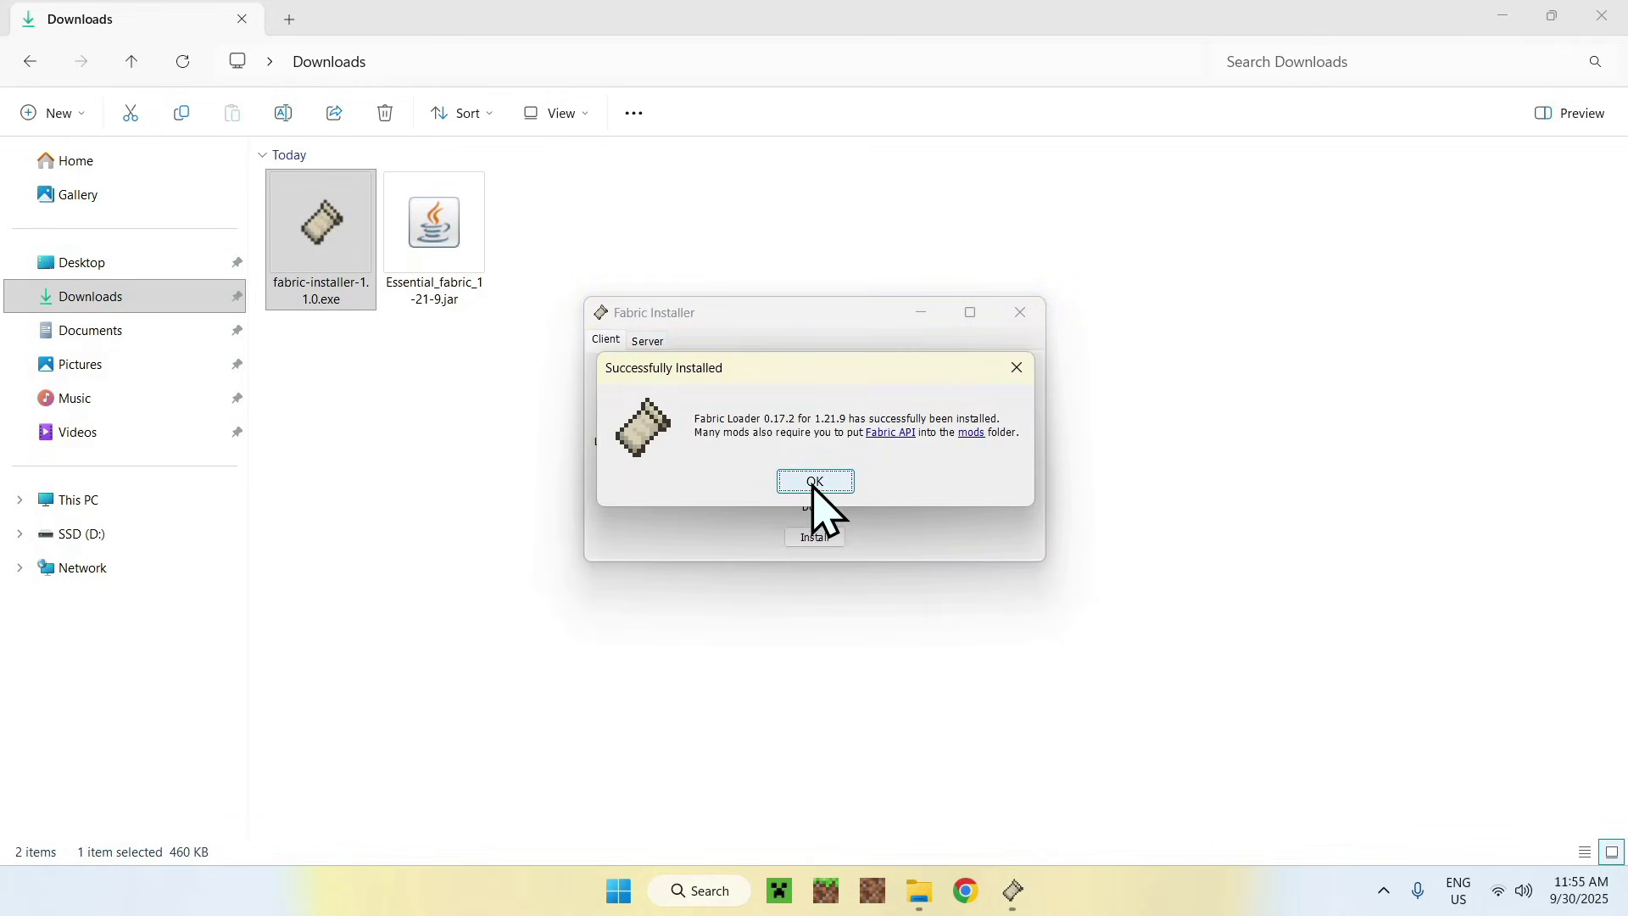
{"action": "left_click", "coordinate": [812, 480]}
{"action": "left_click", "coordinate": [1020, 313]}
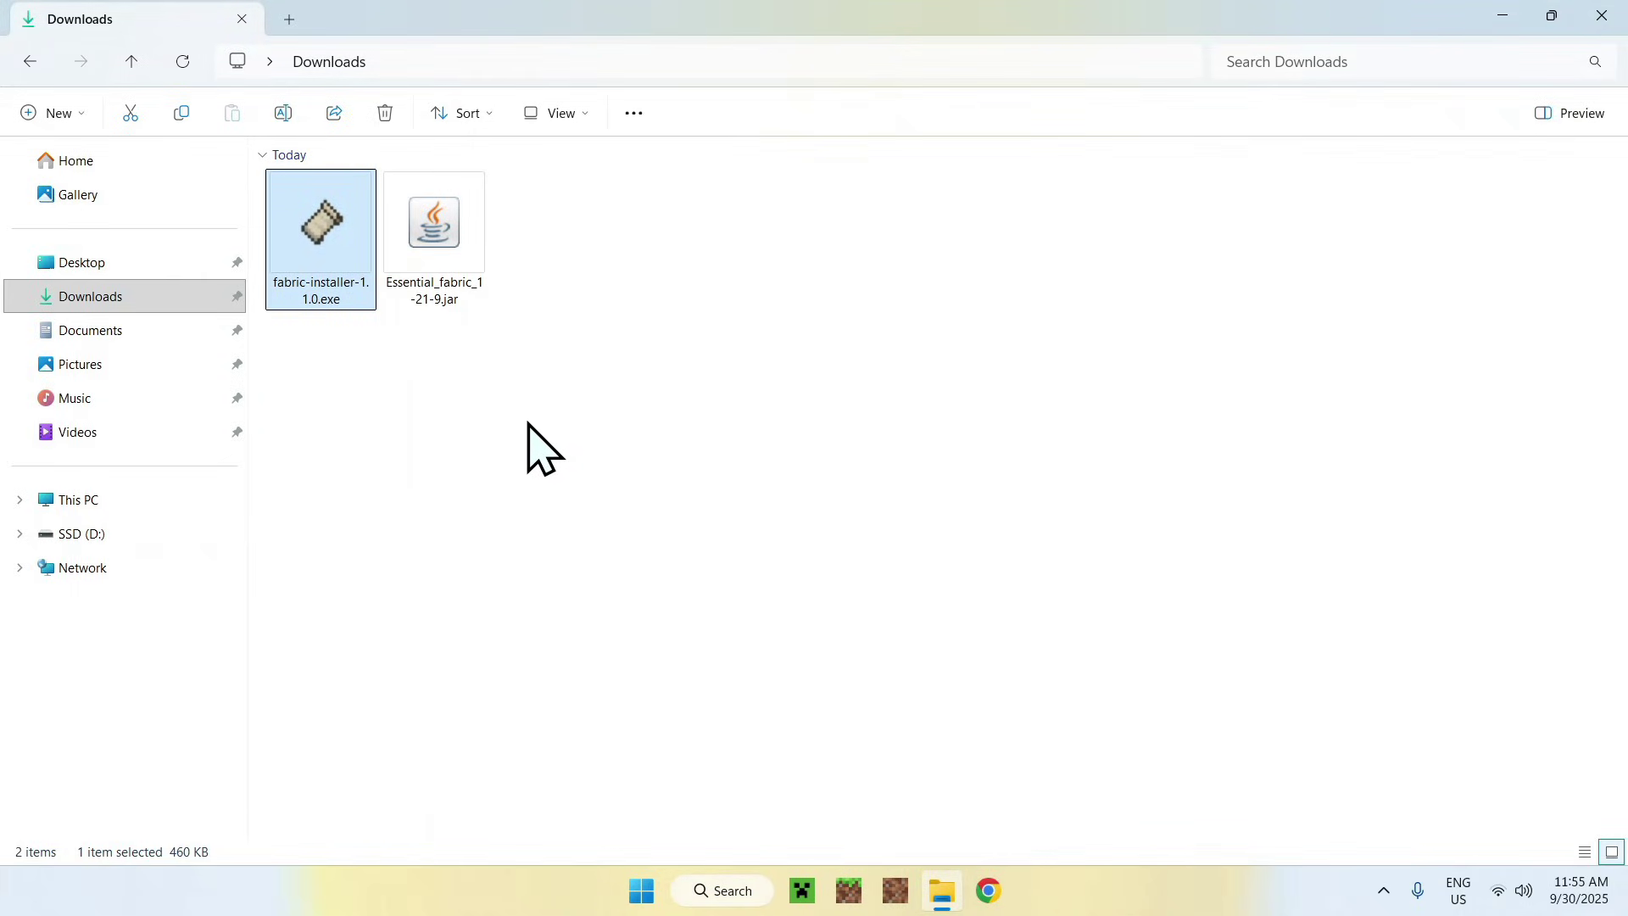
Deselect the files and start the Minecraft Launcher from the taskbar
{"action": "left_click_drag", "start_coordinate": [396, 339], "coordinate": [465, 354]}
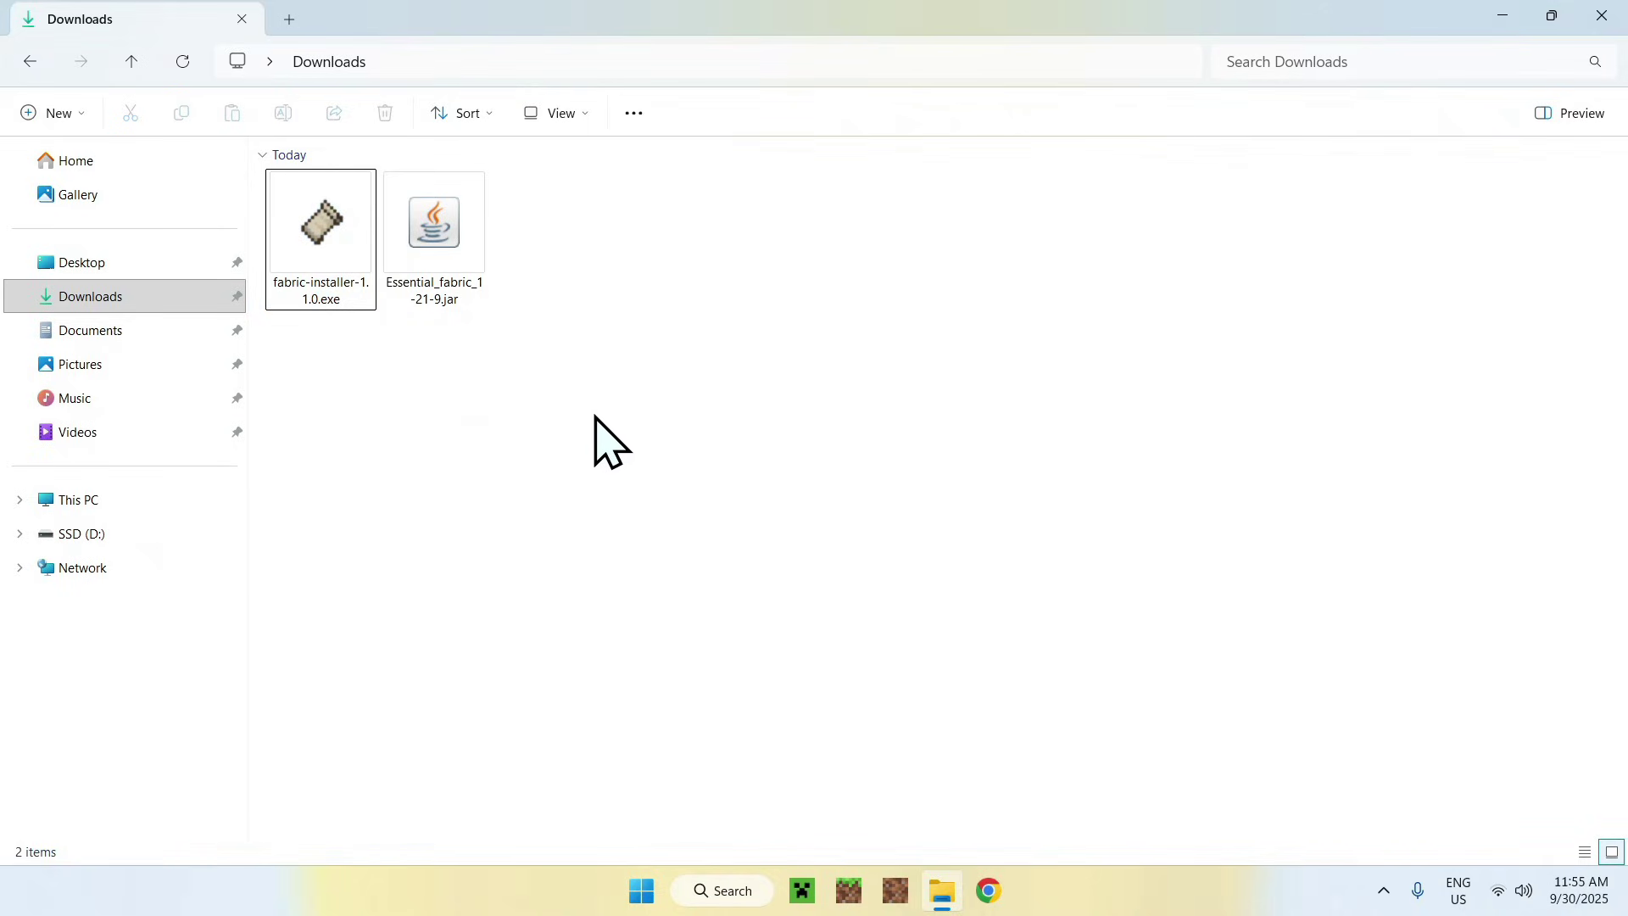
{"action": "left_click", "coordinate": [802, 890]}
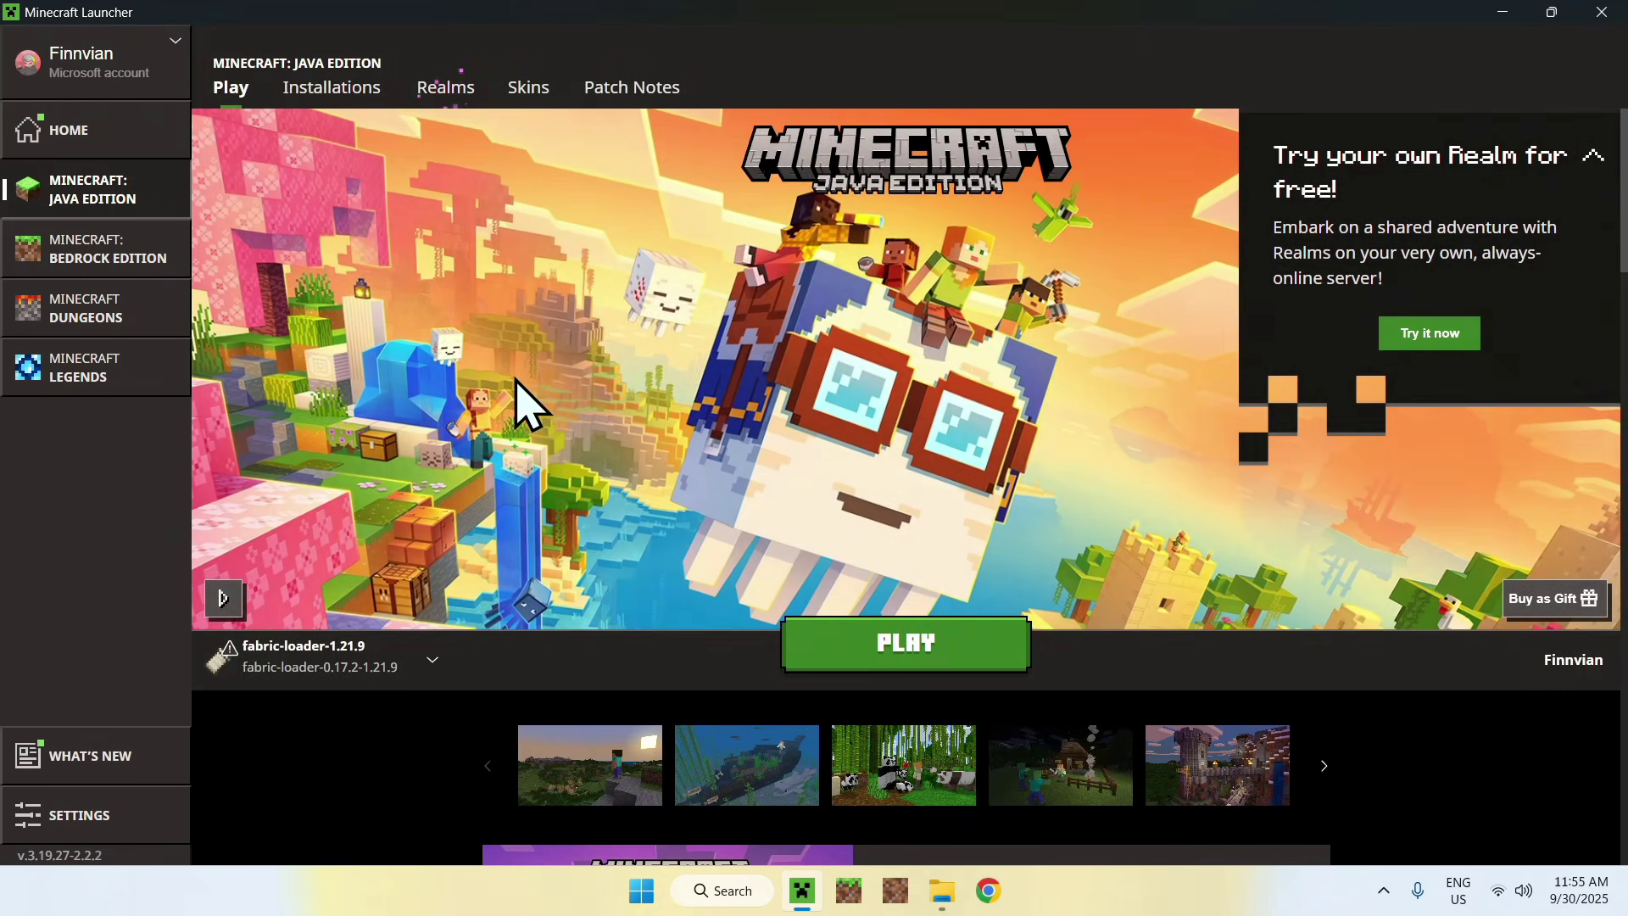
Check the launchable installations, then open the fabric-loader-1.21.9 installation's .minecraft folder
{"action": "left_click", "coordinate": [421, 667]}
{"action": "left_click", "coordinate": [365, 317]}
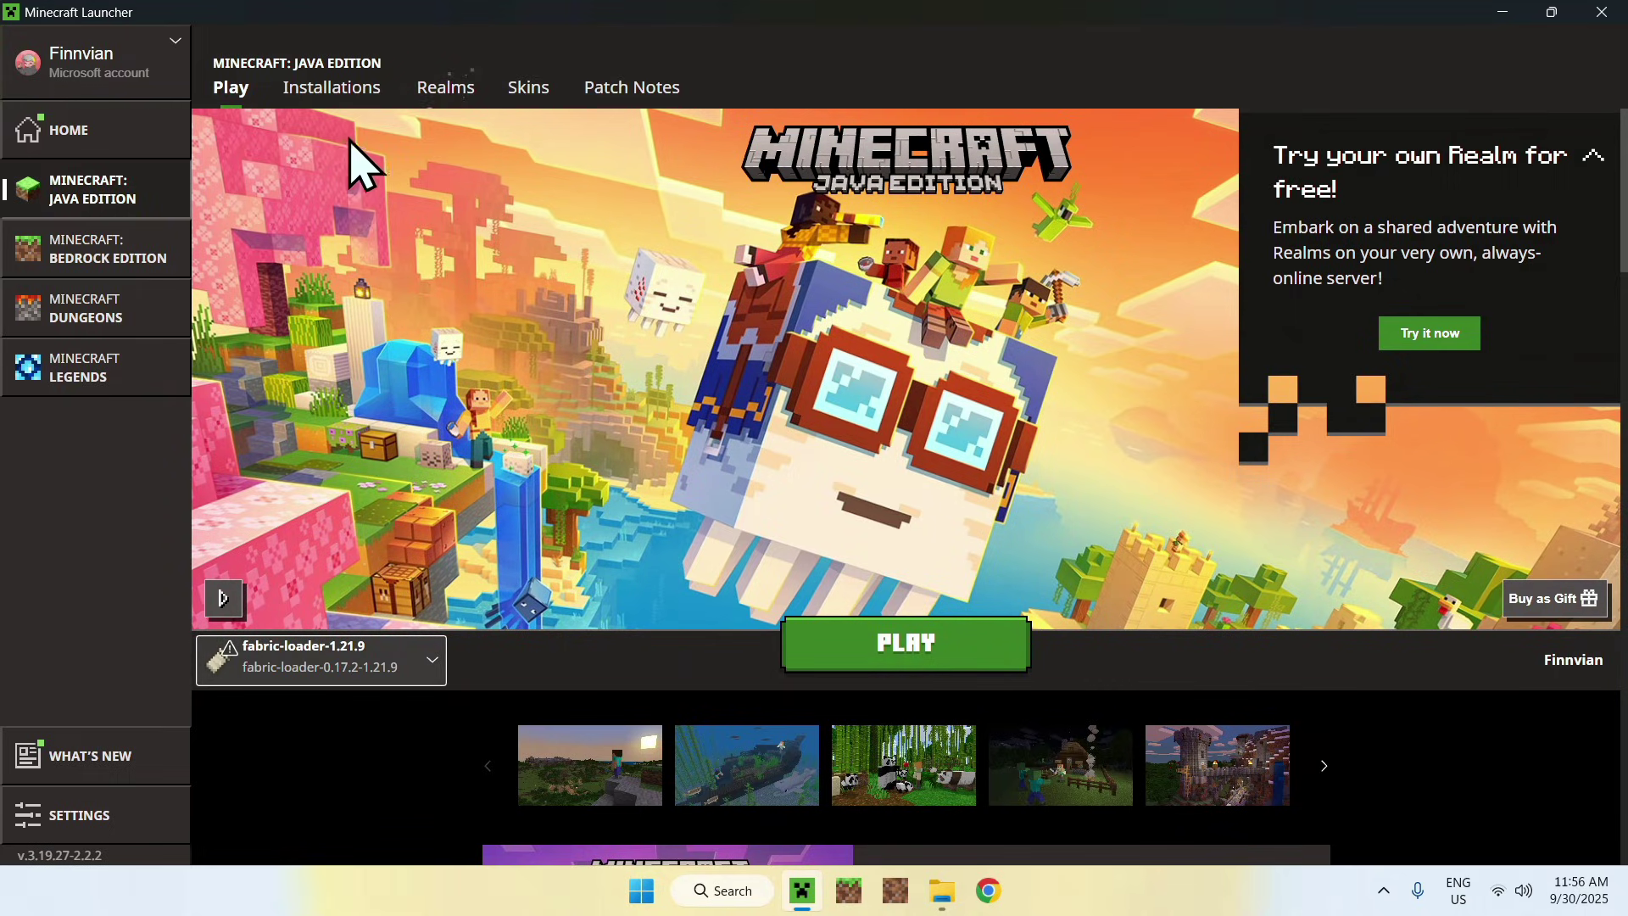
{"action": "left_click", "coordinate": [332, 89]}
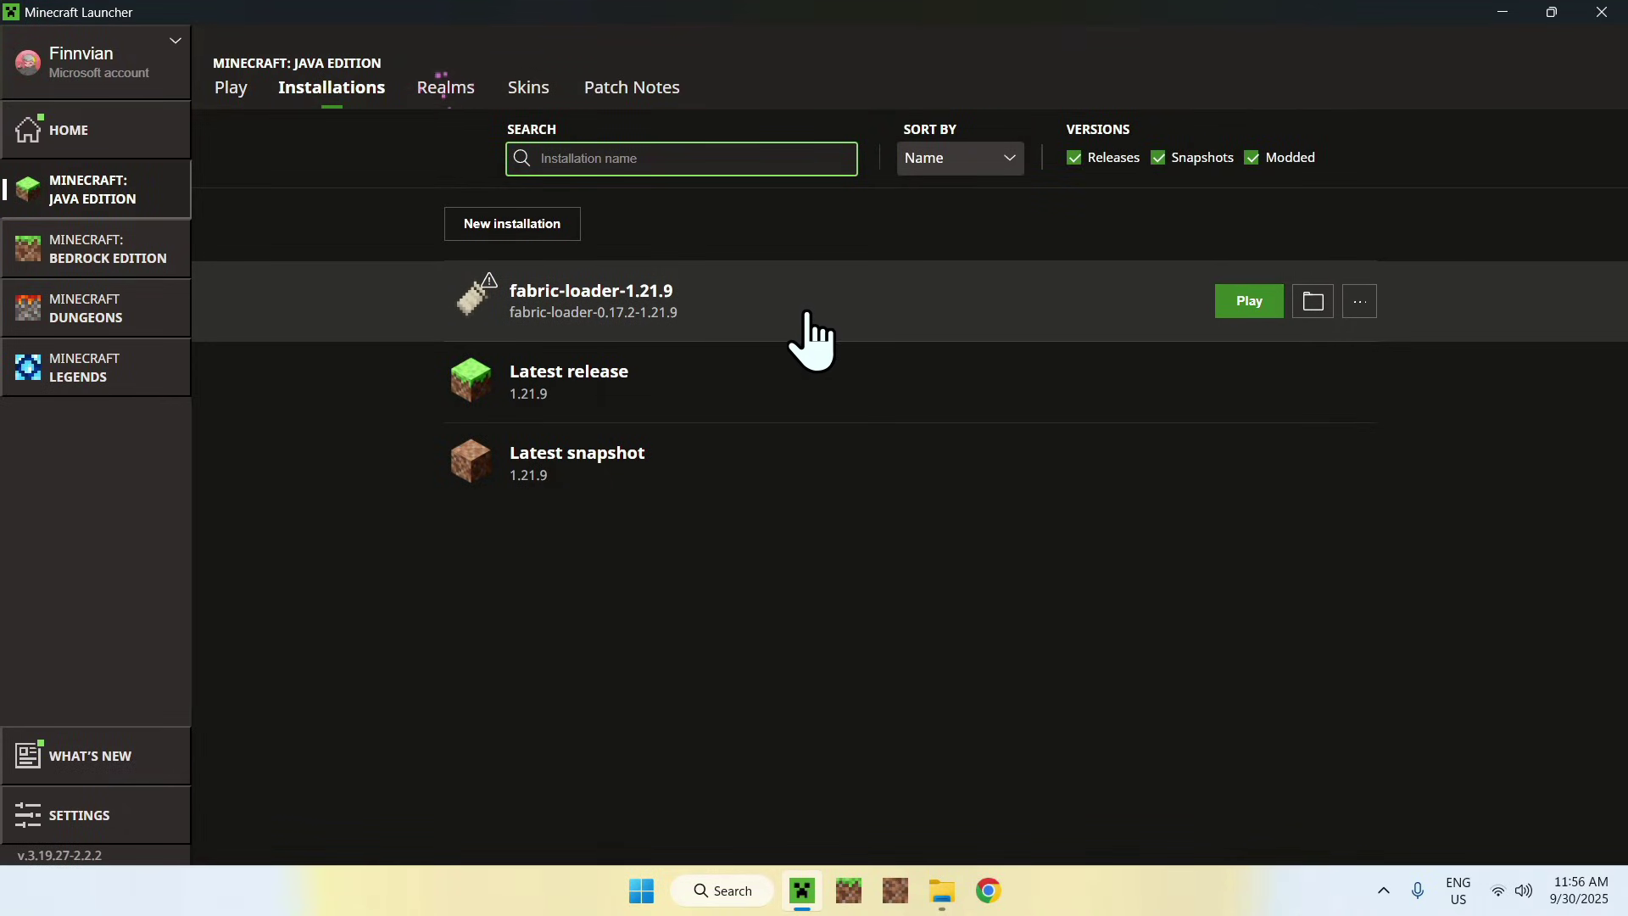
{"action": "left_click", "coordinate": [1316, 312]}
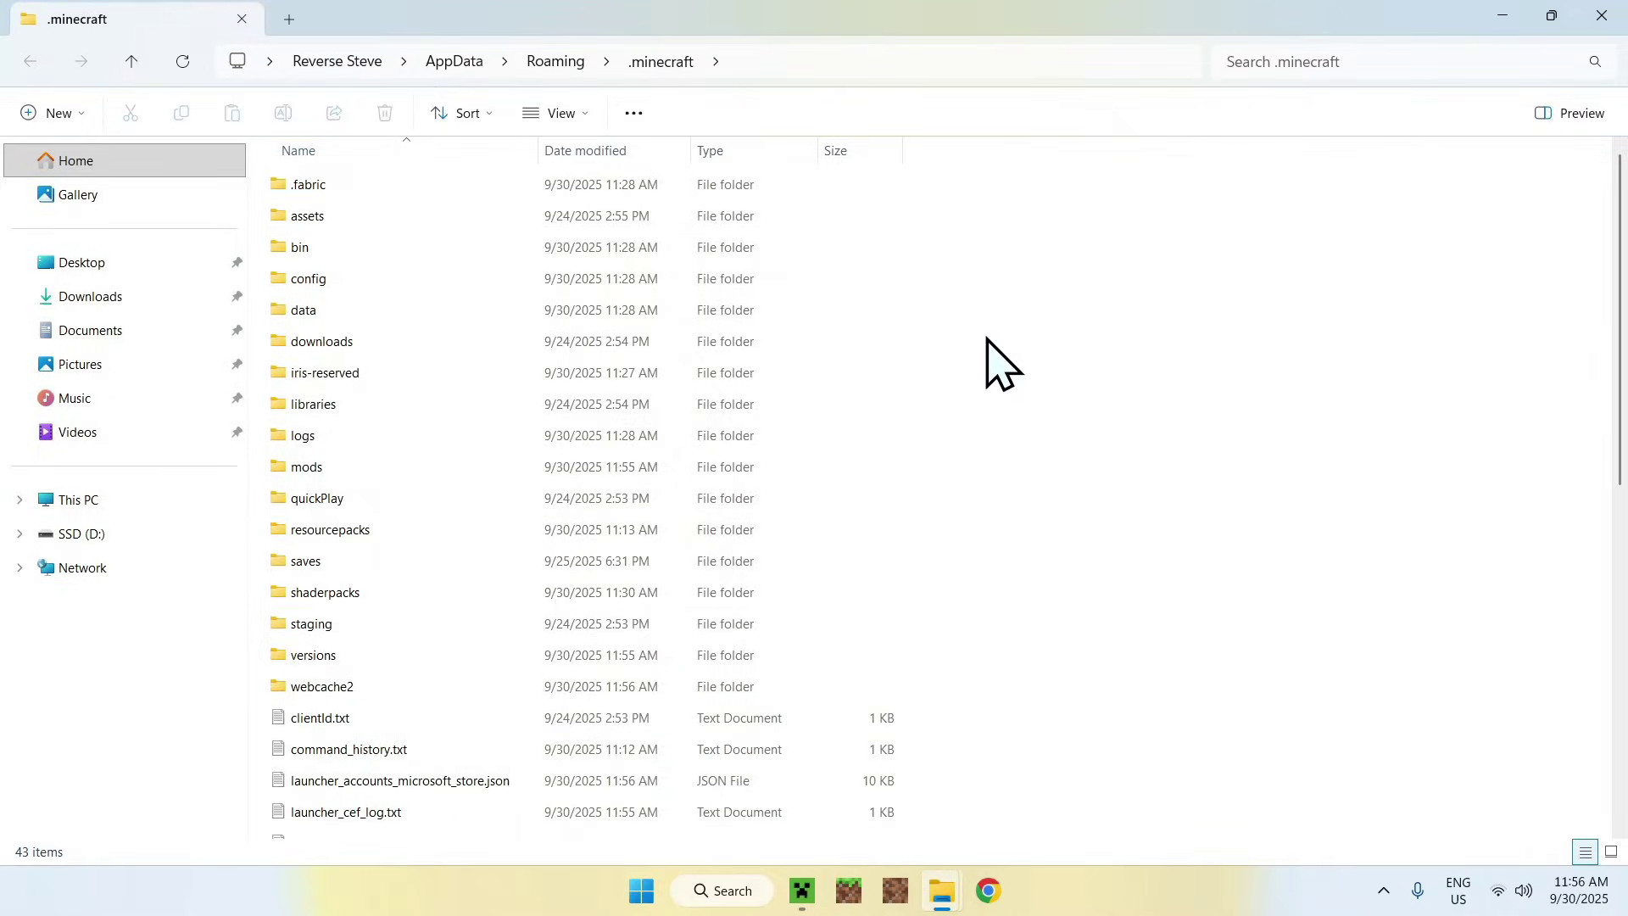
Copy Essential_fabric_1-21-9.jar from Downloads into the .minecraft mods folder
{"action": "left_click", "coordinate": [504, 468]}
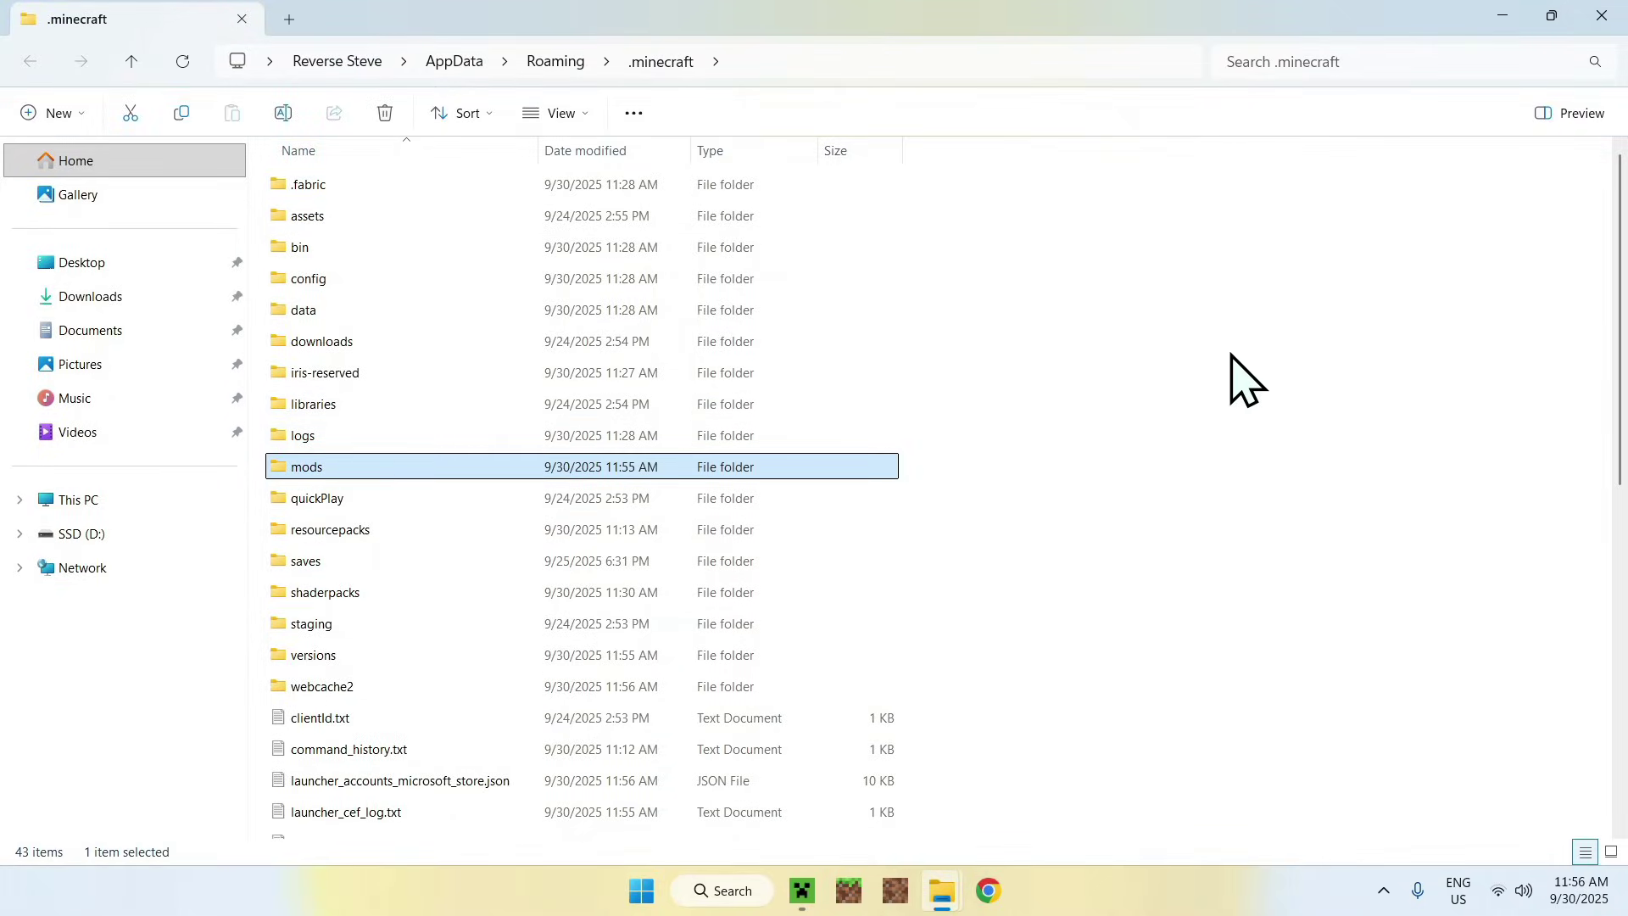
{"action": "double_click", "coordinate": [472, 473]}
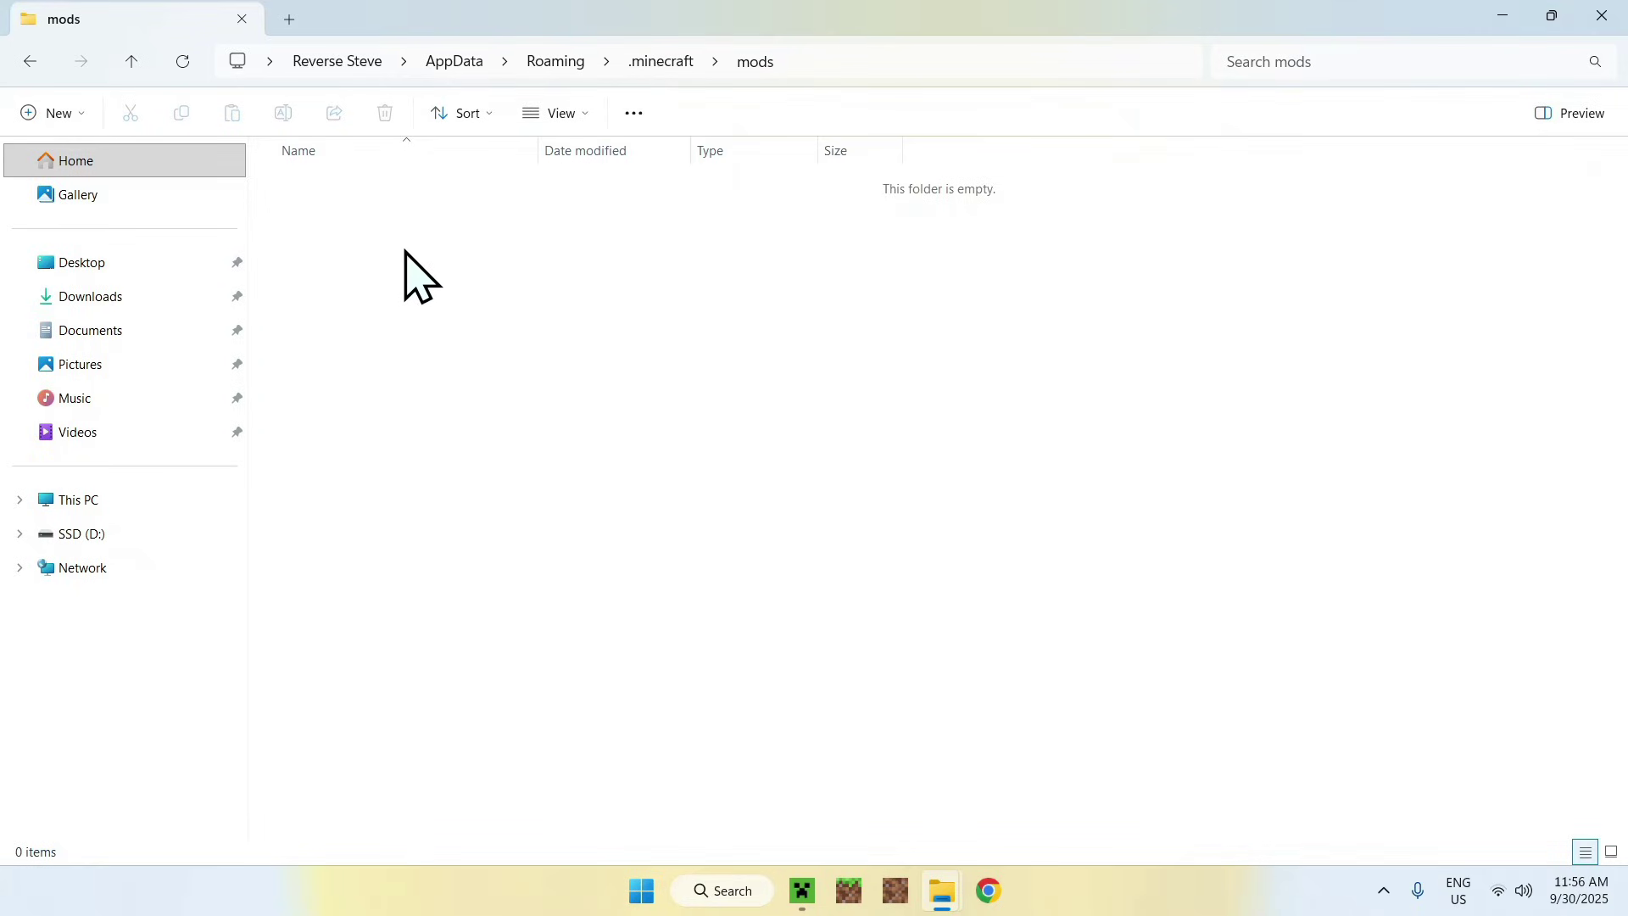
{"action": "left_click", "coordinate": [153, 297]}
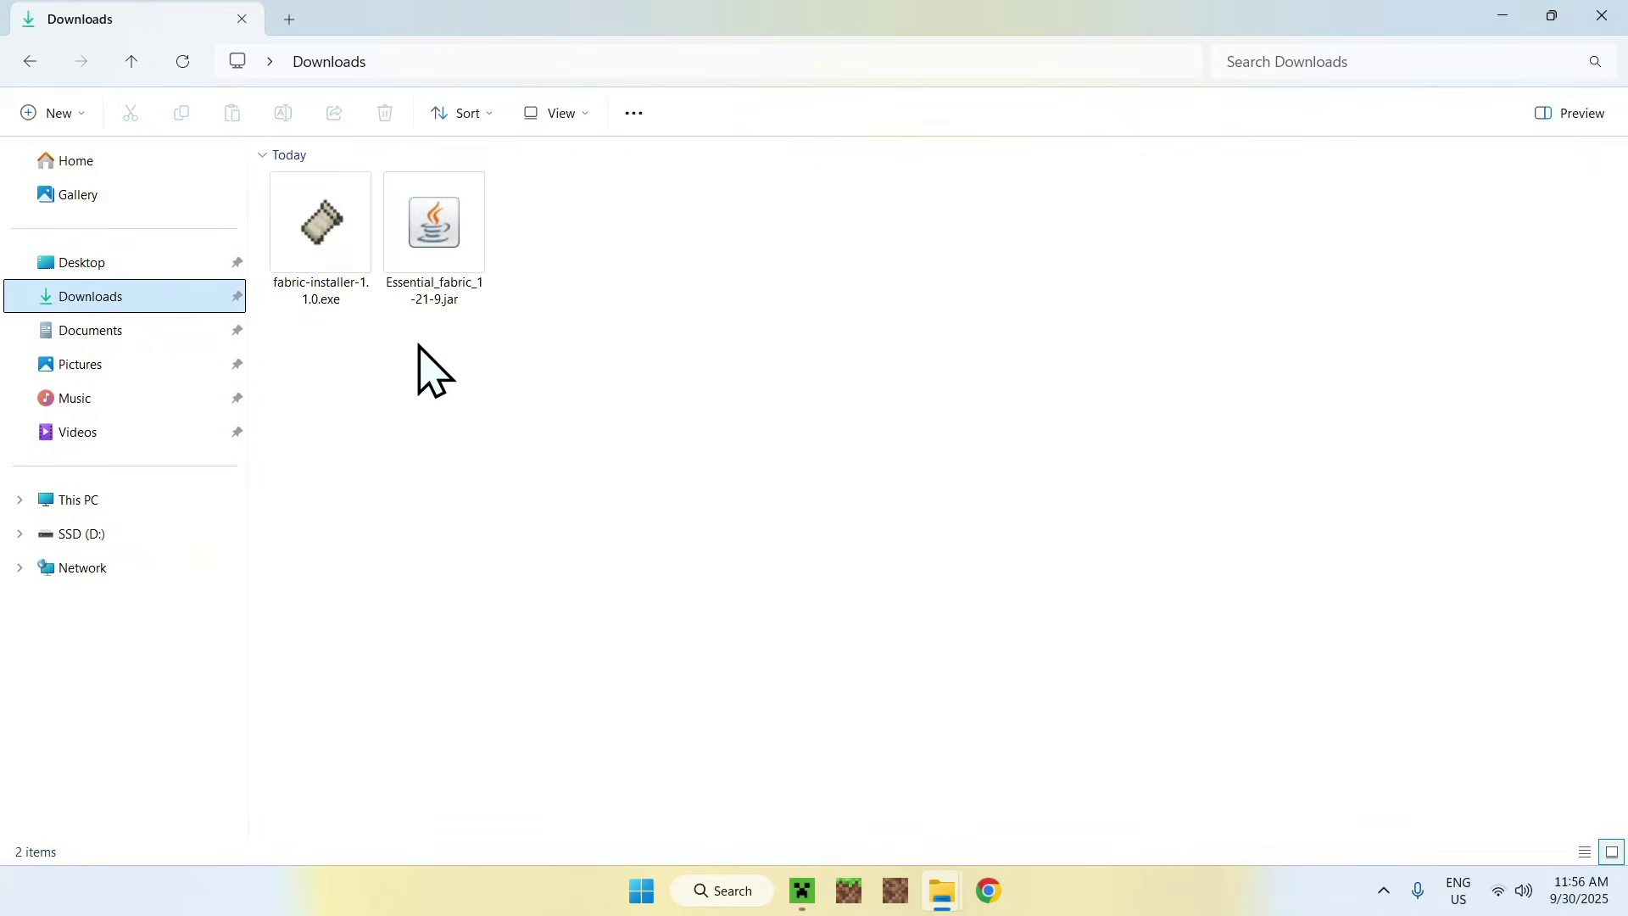
{"action": "left_click", "coordinate": [445, 231]}
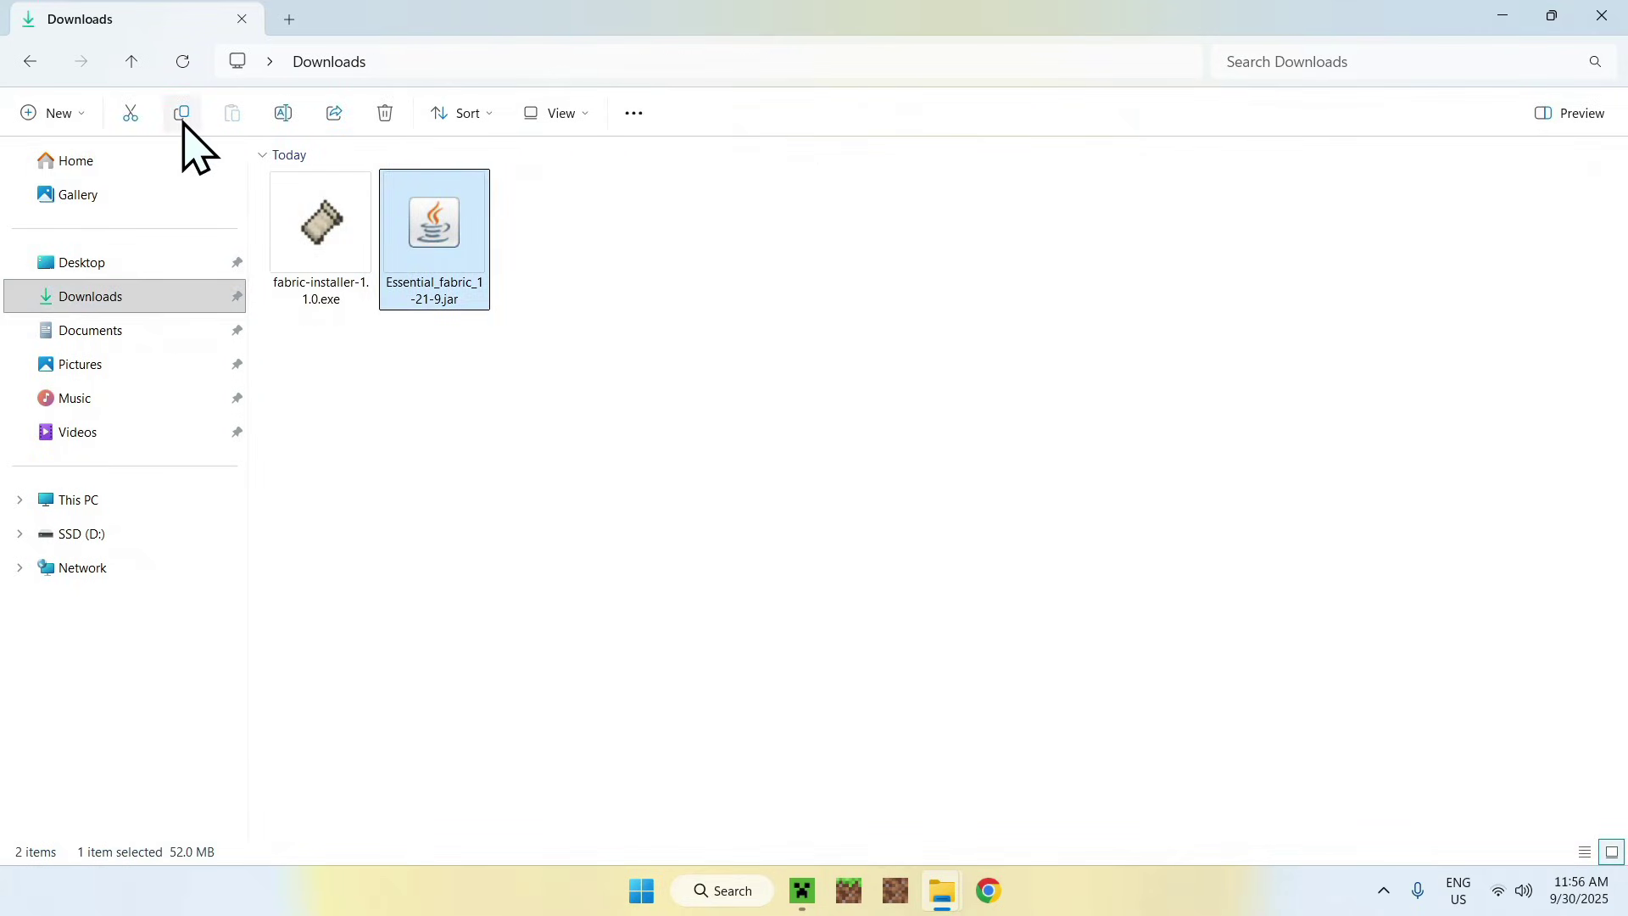
{"action": "left_click", "coordinate": [29, 62]}
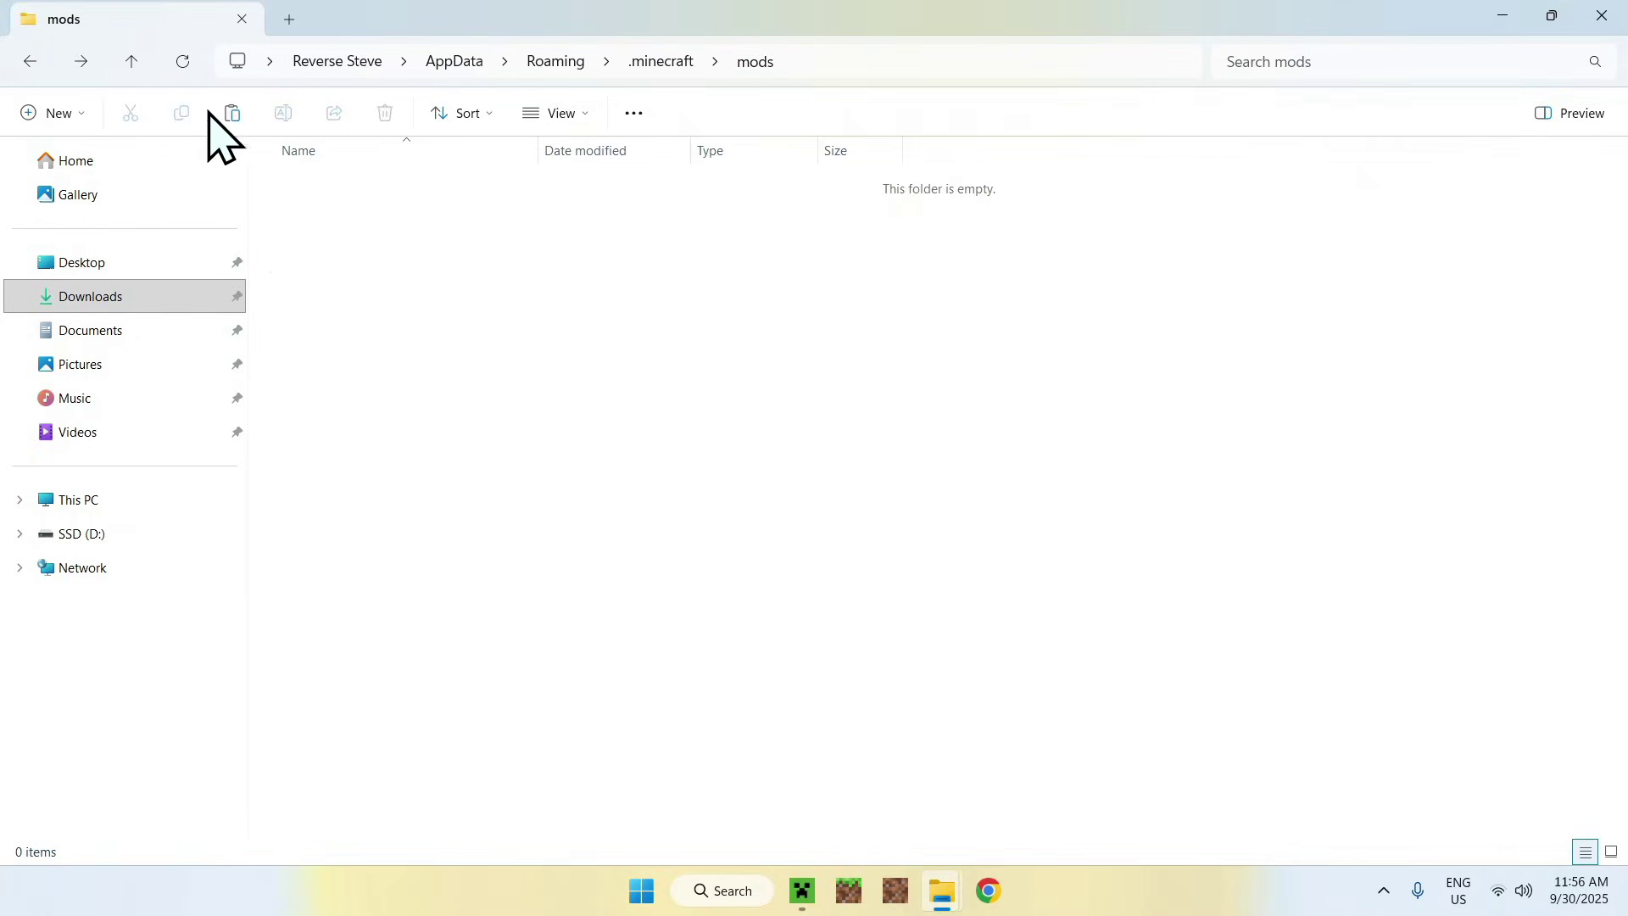
{"action": "left_click", "coordinate": [230, 113]}
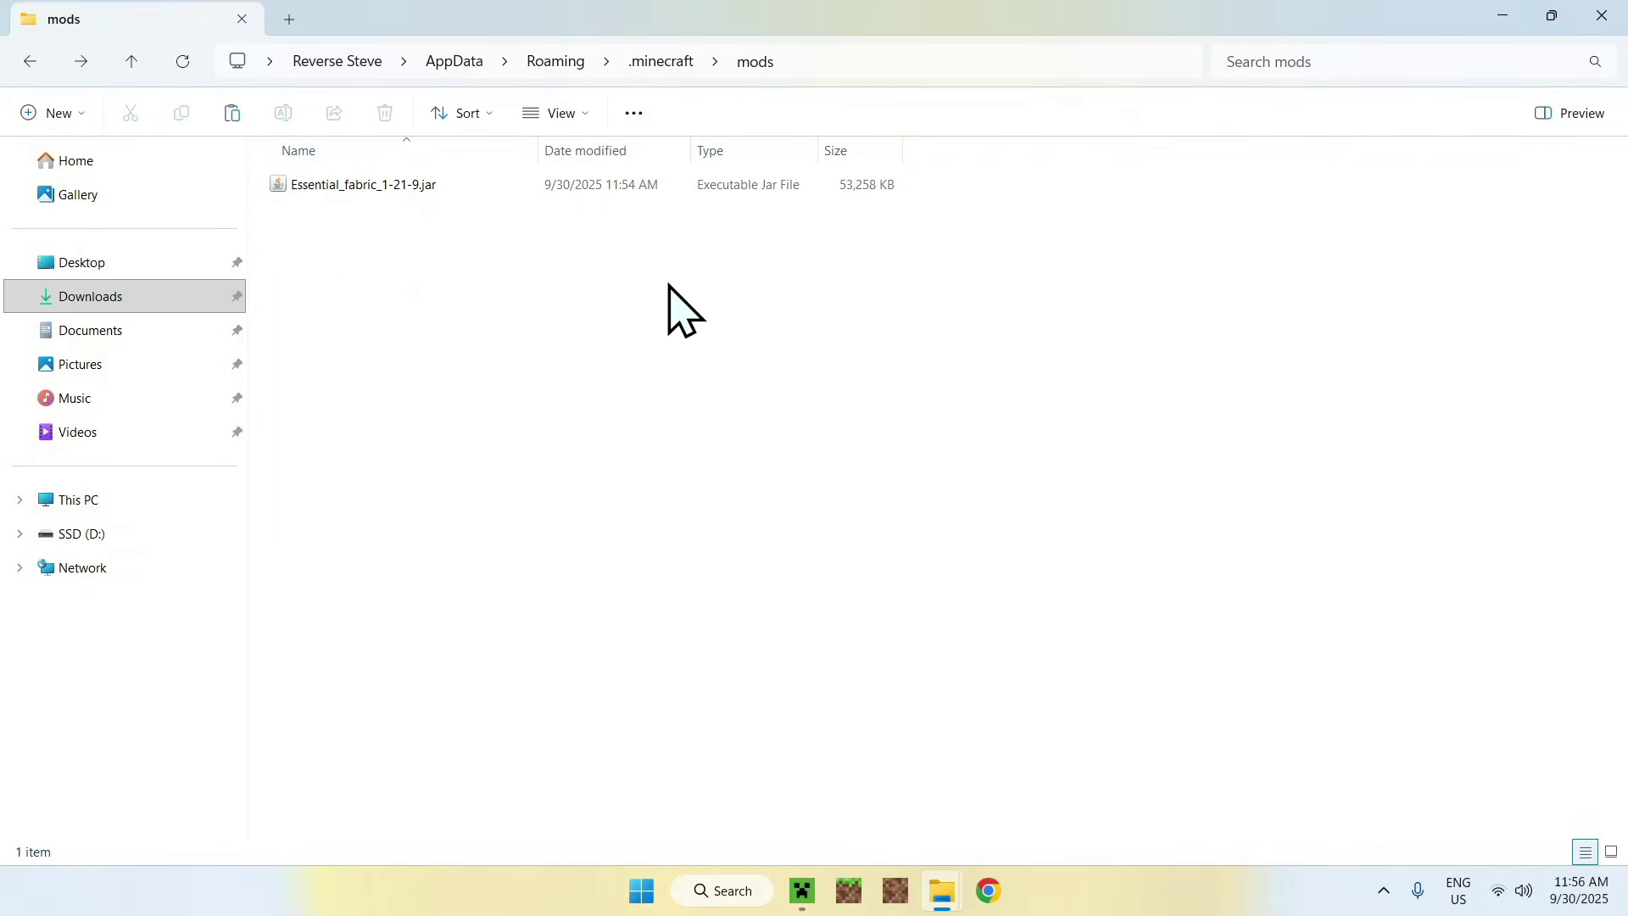
Play the fabric-loader-1.21.9 profile, accepting the modified-installation risk warning
{"action": "left_click", "coordinate": [802, 890]}
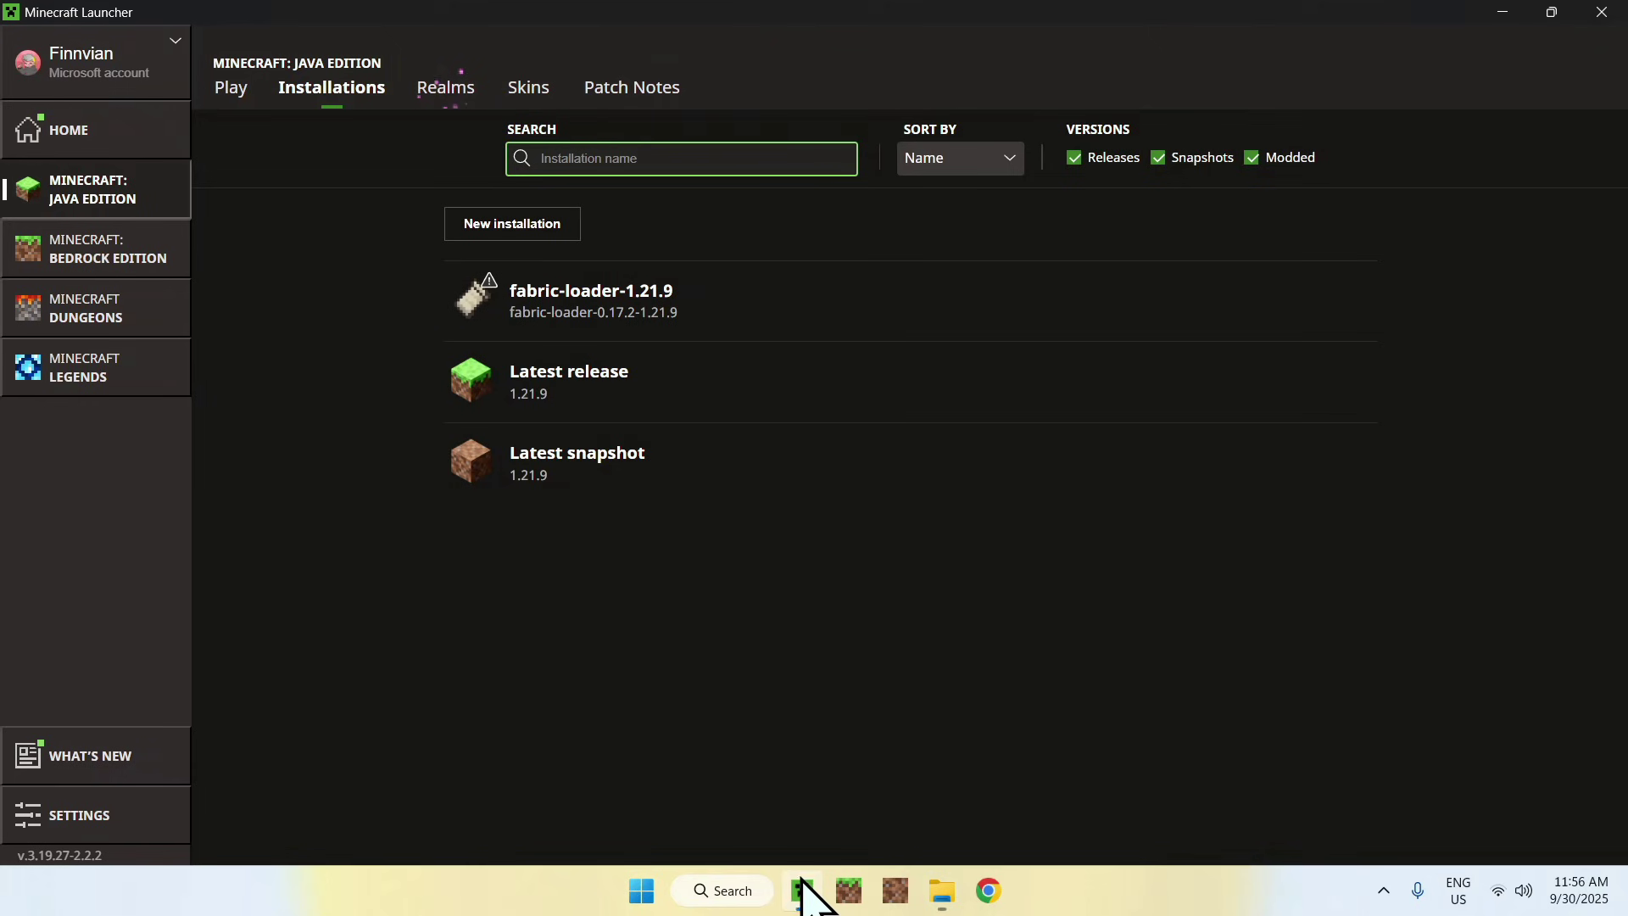
{"action": "left_click", "coordinate": [225, 95]}
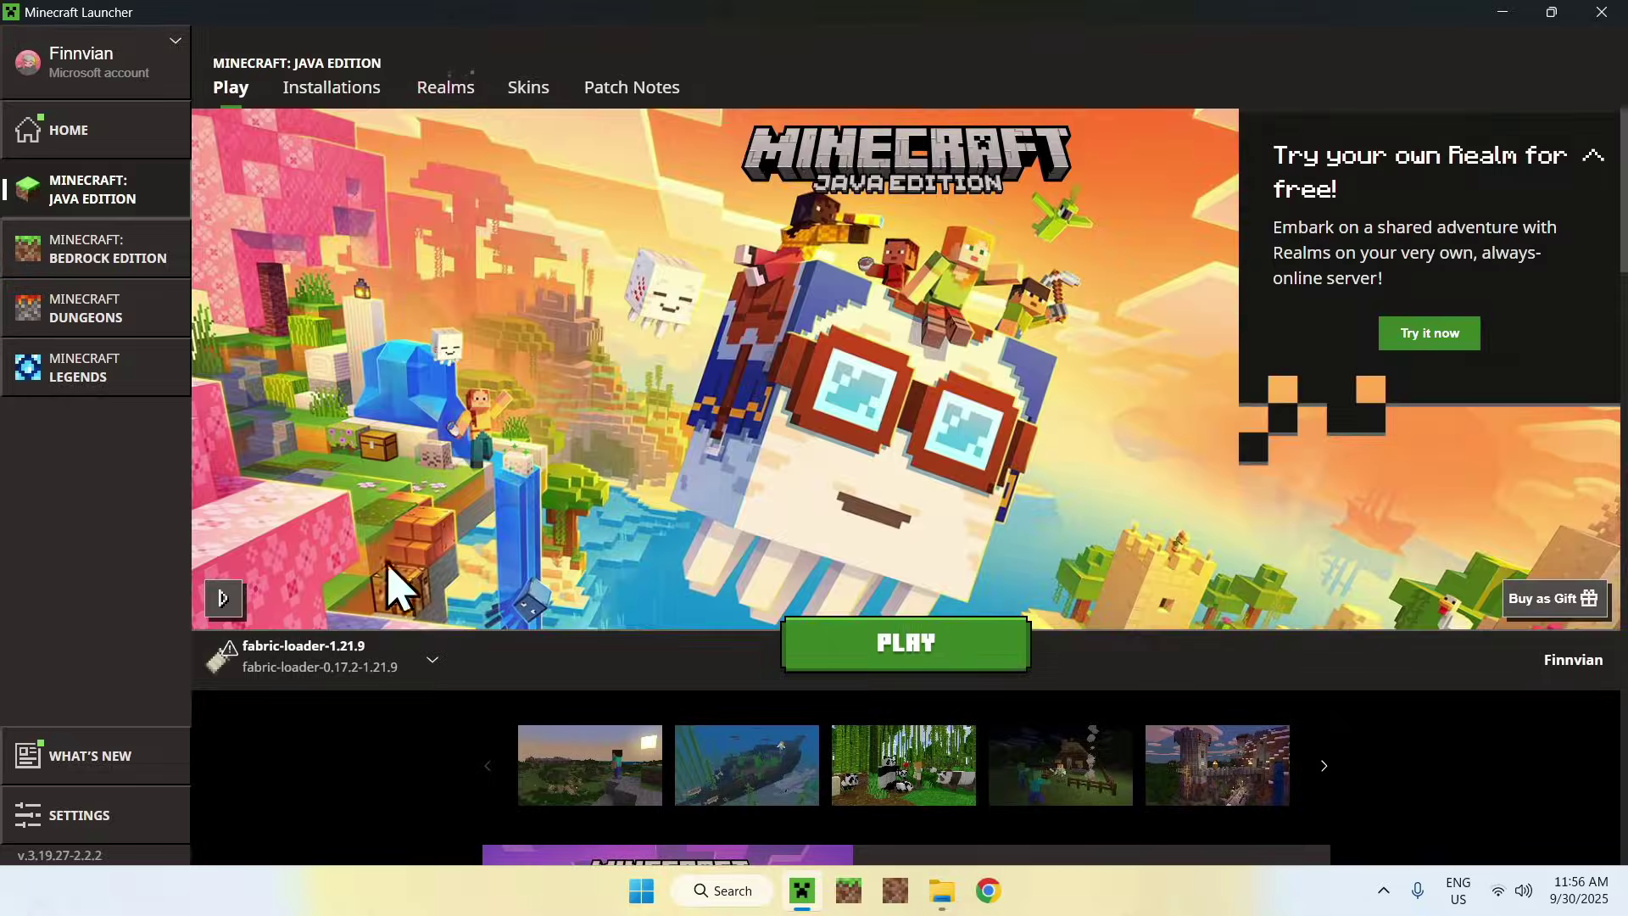
{"action": "left_click", "coordinate": [901, 658]}
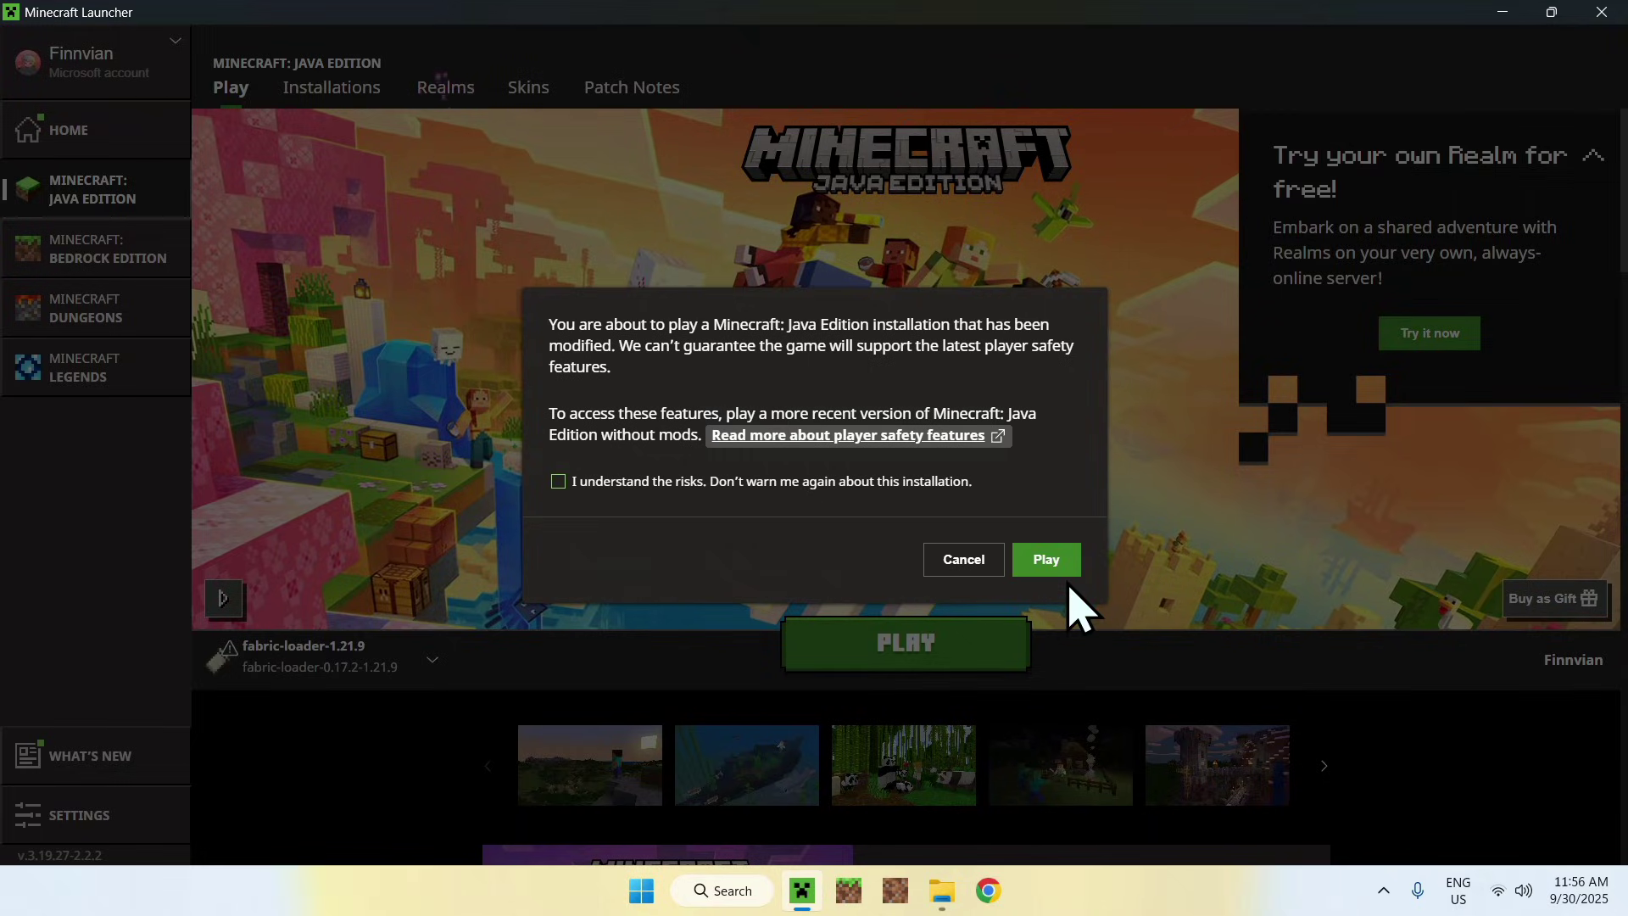
{"action": "left_click", "coordinate": [560, 484]}
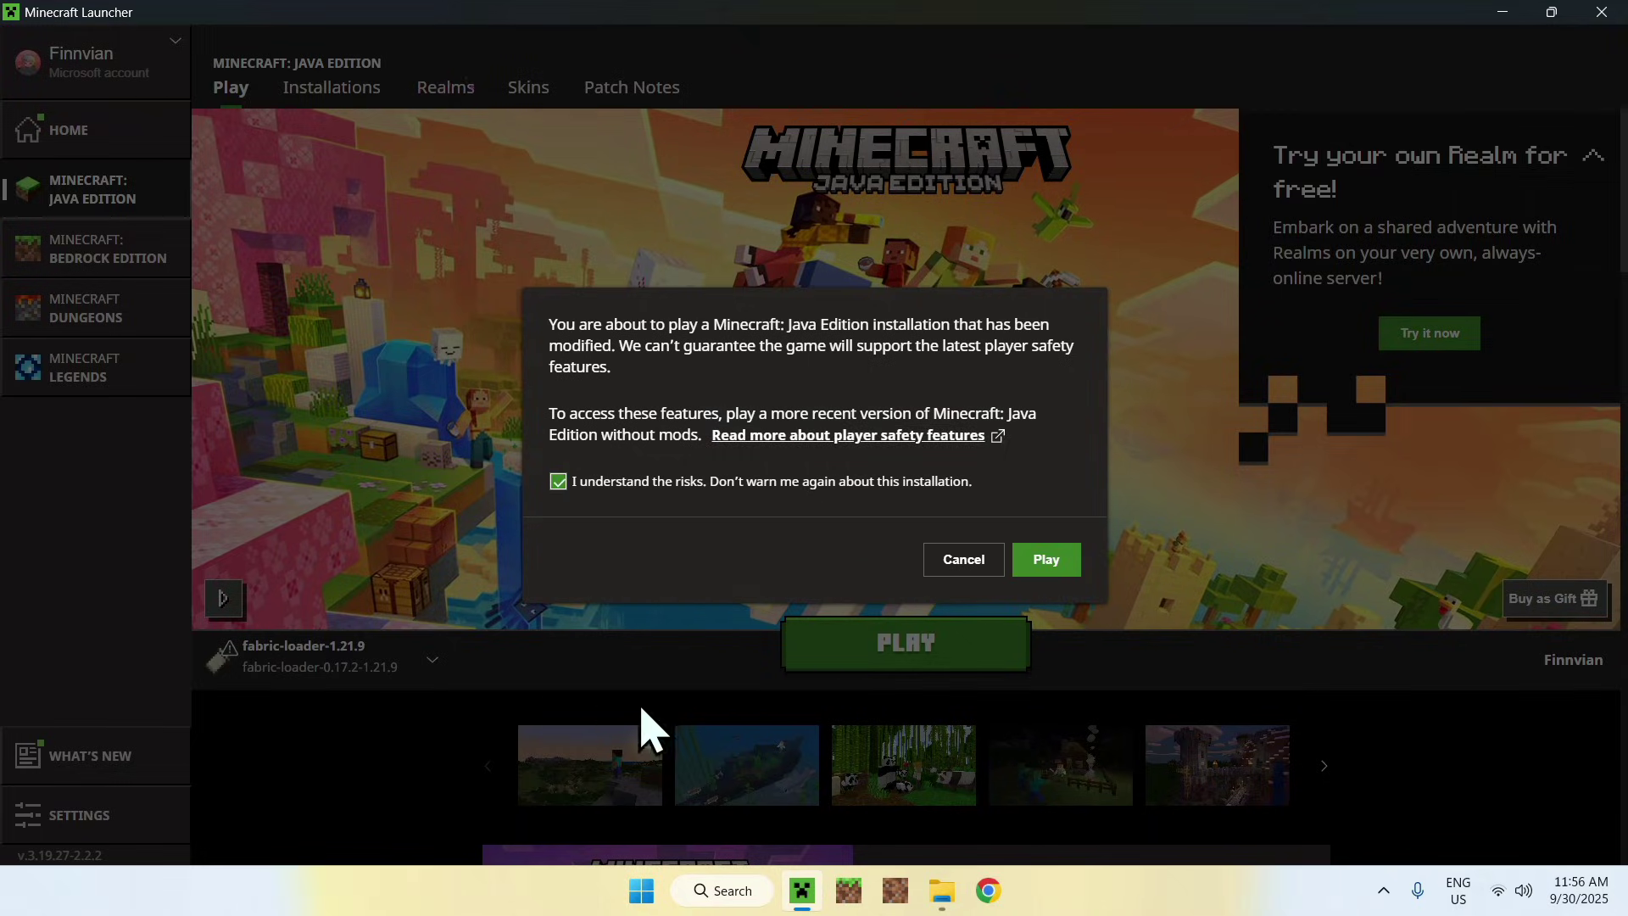
{"action": "left_click", "coordinate": [1042, 566]}
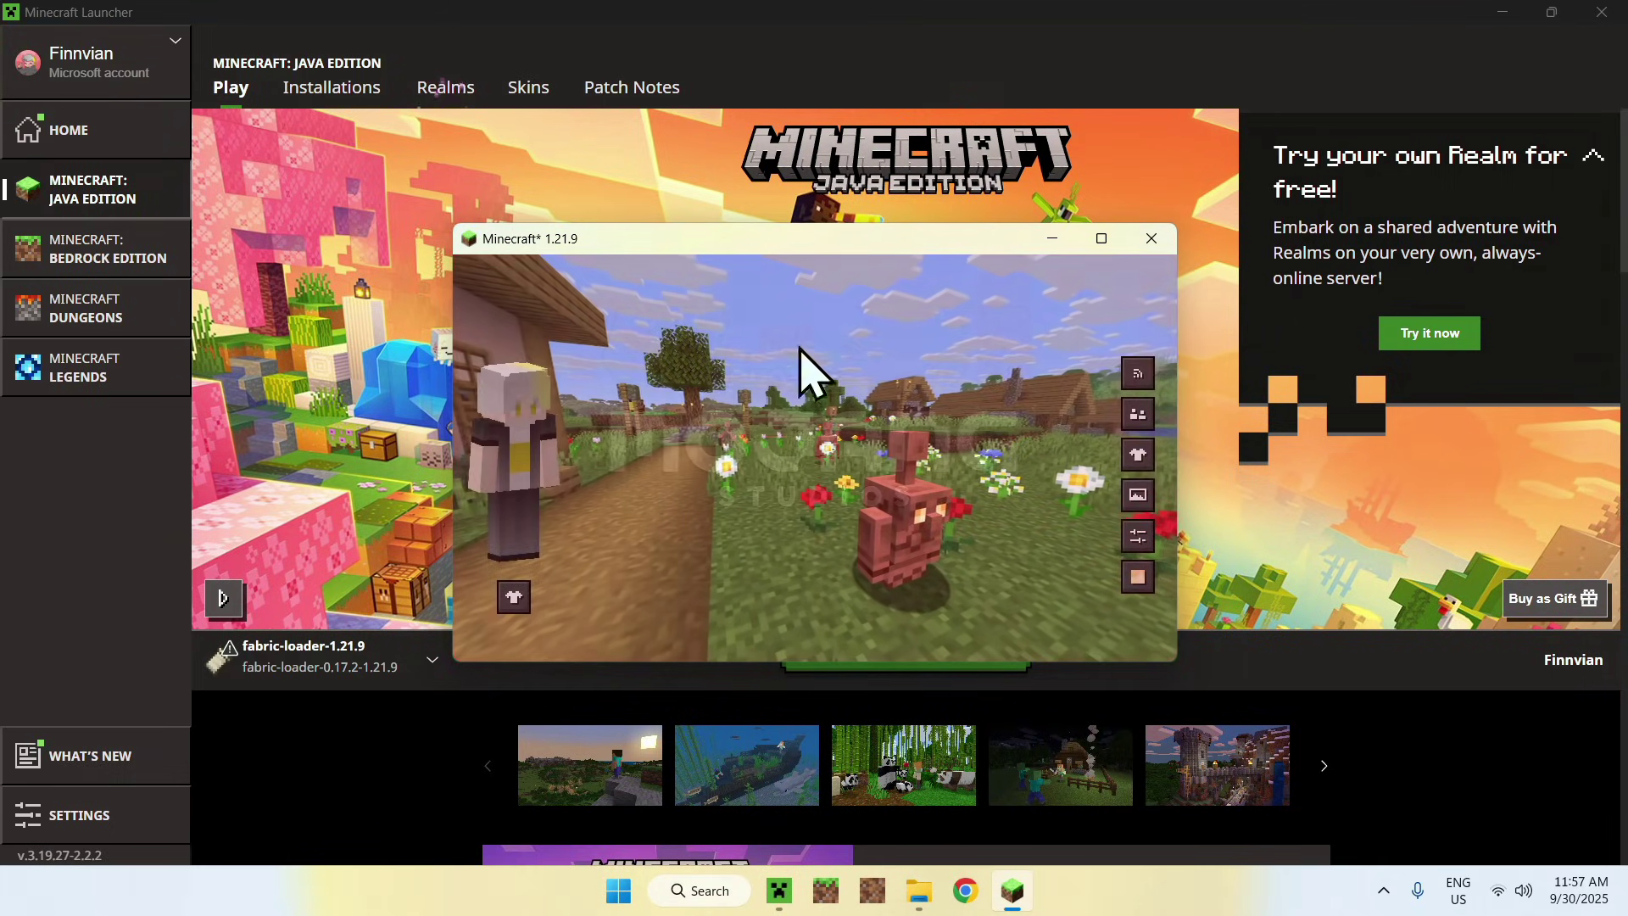
Maximize the Minecraft window, check the Essential Wardrobe's Featured tab, then return to the main menu
{"action": "left_click", "coordinate": [1101, 238]}
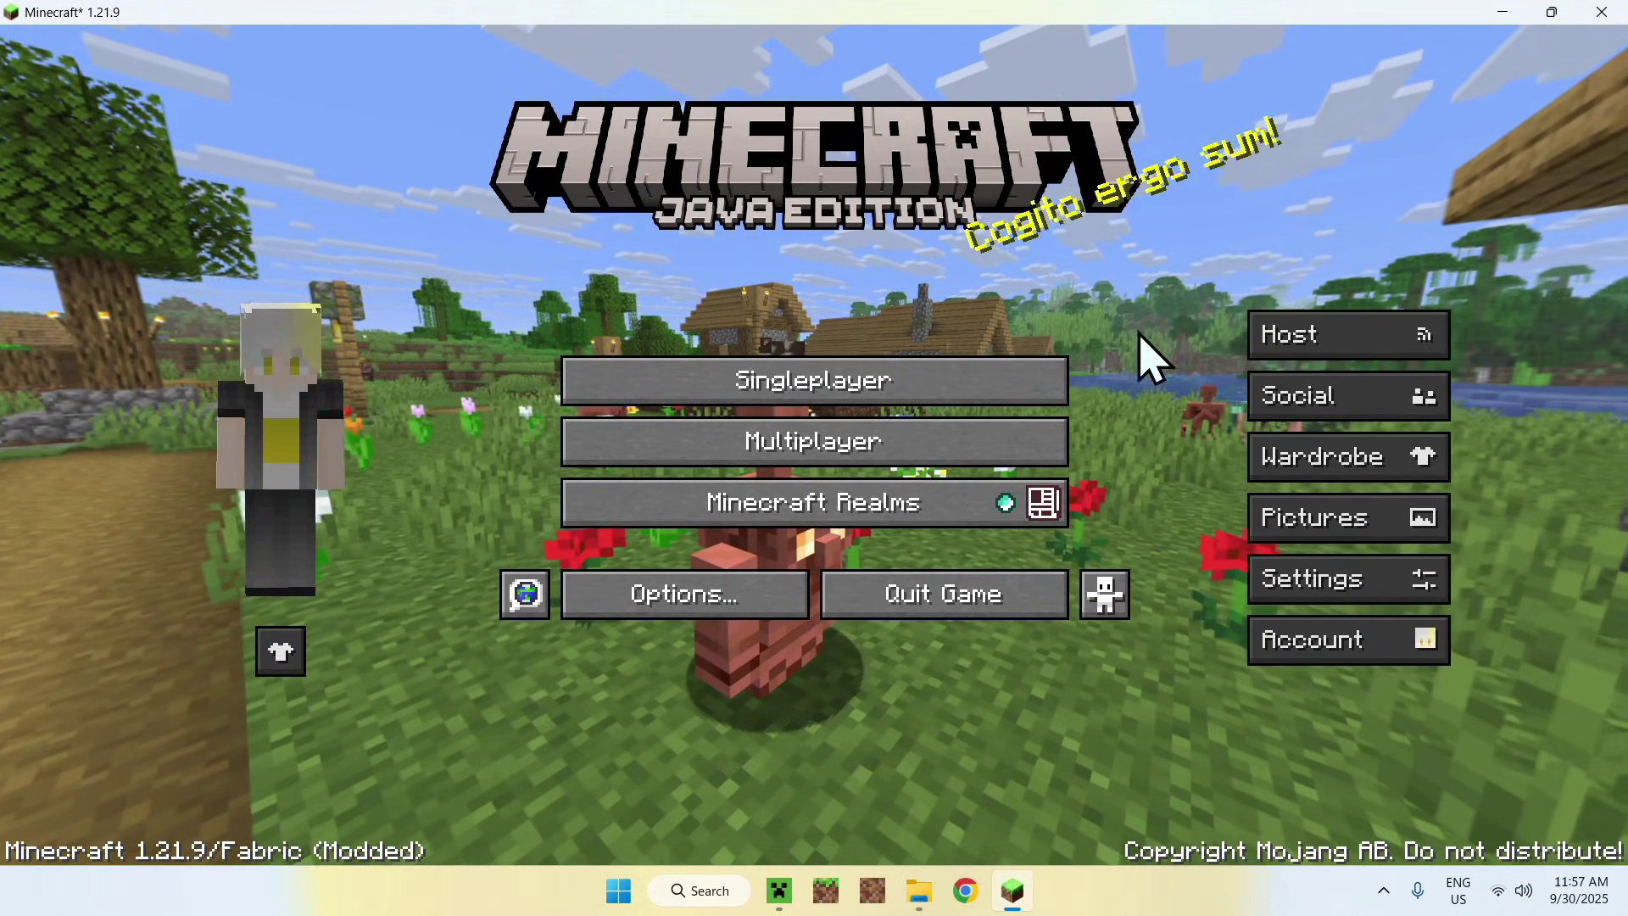
{"action": "left_click", "coordinate": [281, 651]}
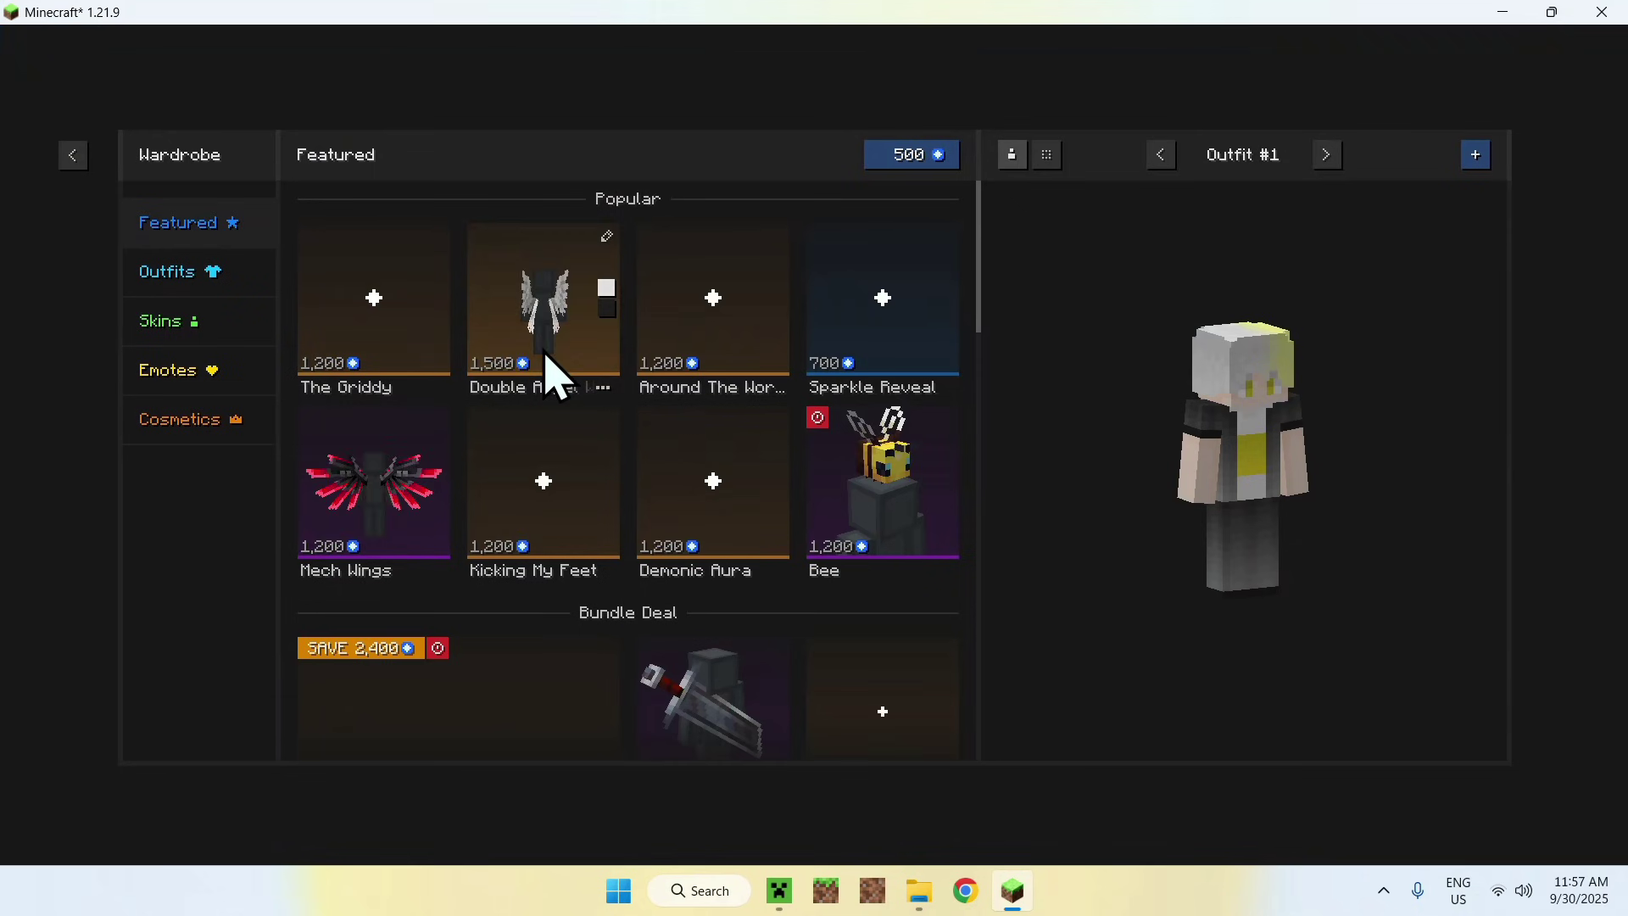
{"action": "left_click", "coordinate": [73, 155]}
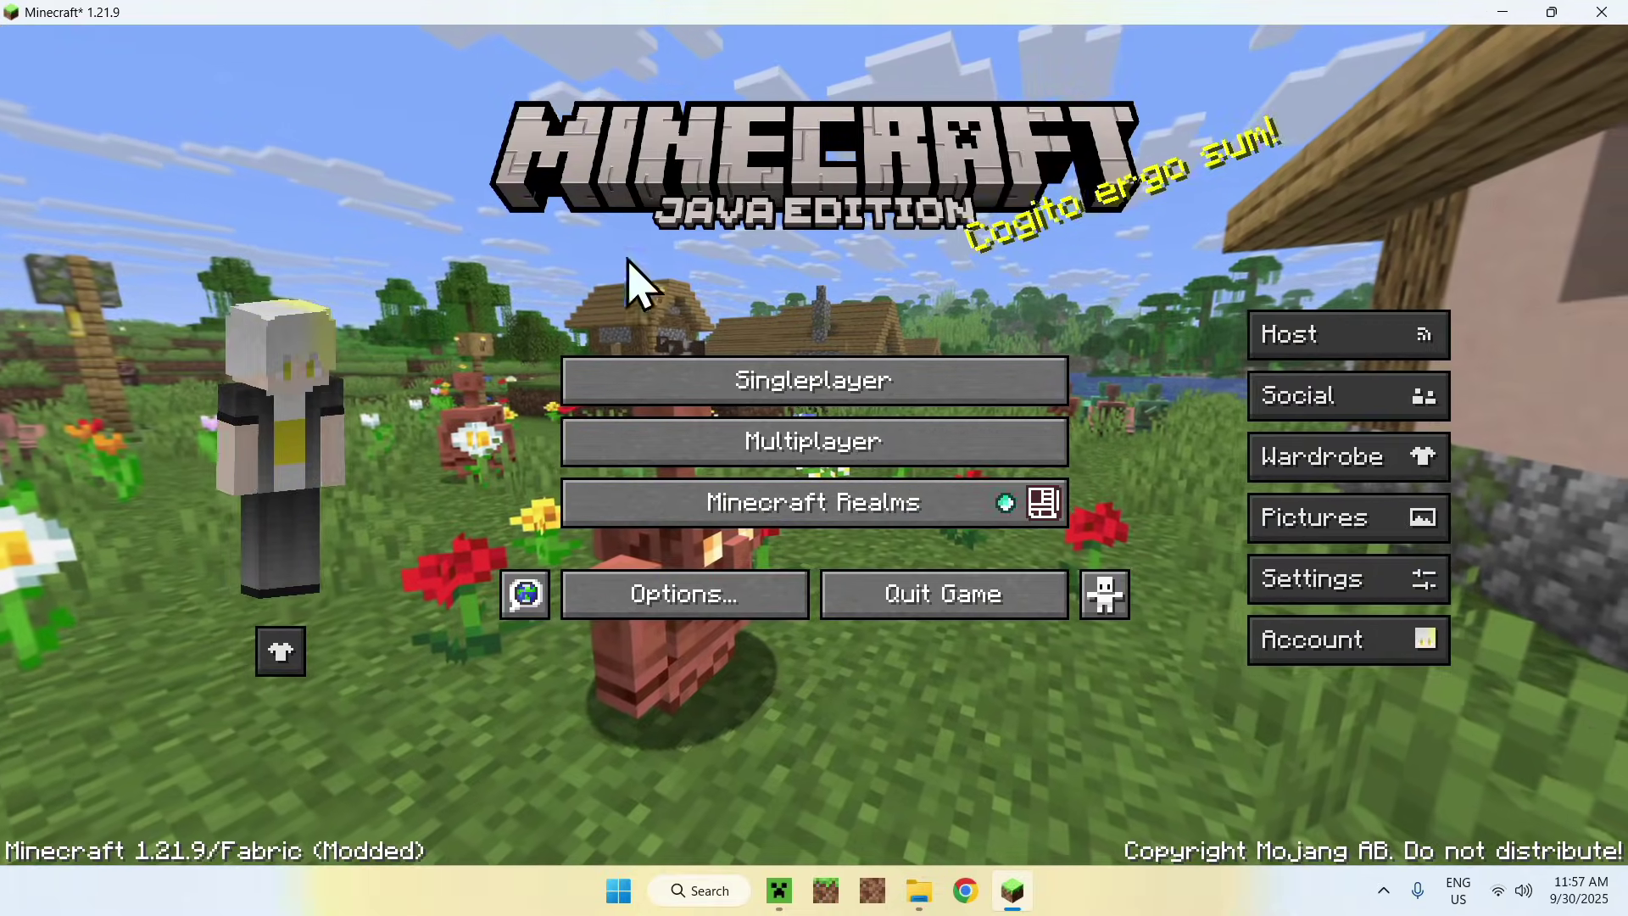
{"action": "left_click", "coordinate": [1348, 580]}
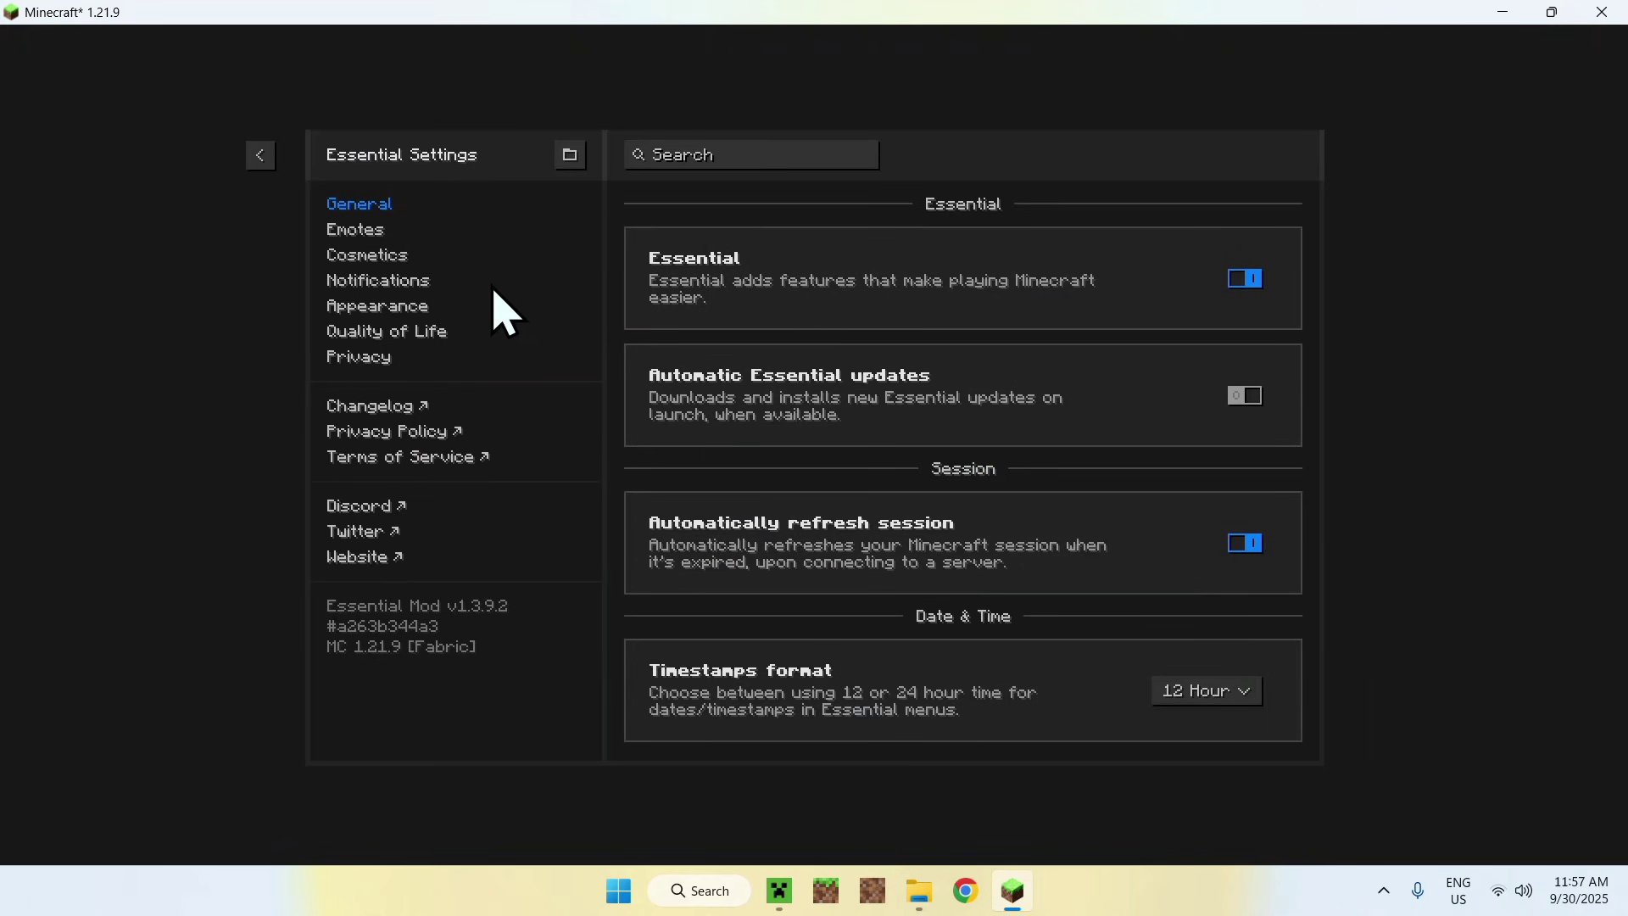
{"action": "left_click", "coordinate": [260, 157]}
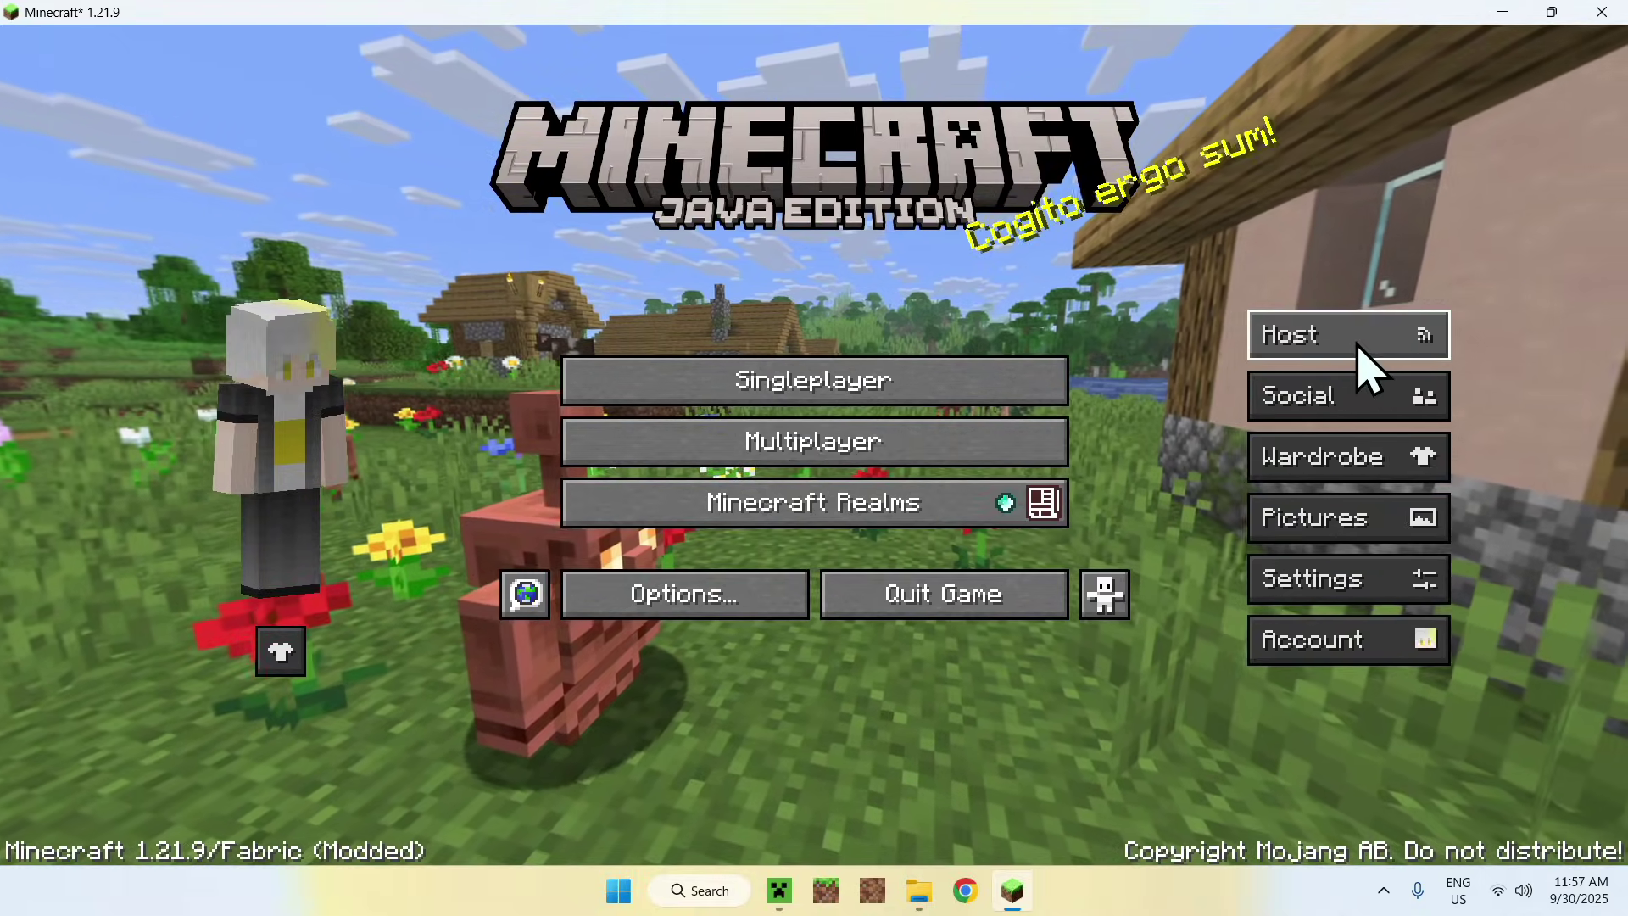
{"action": "left_click", "coordinate": [1345, 395]}
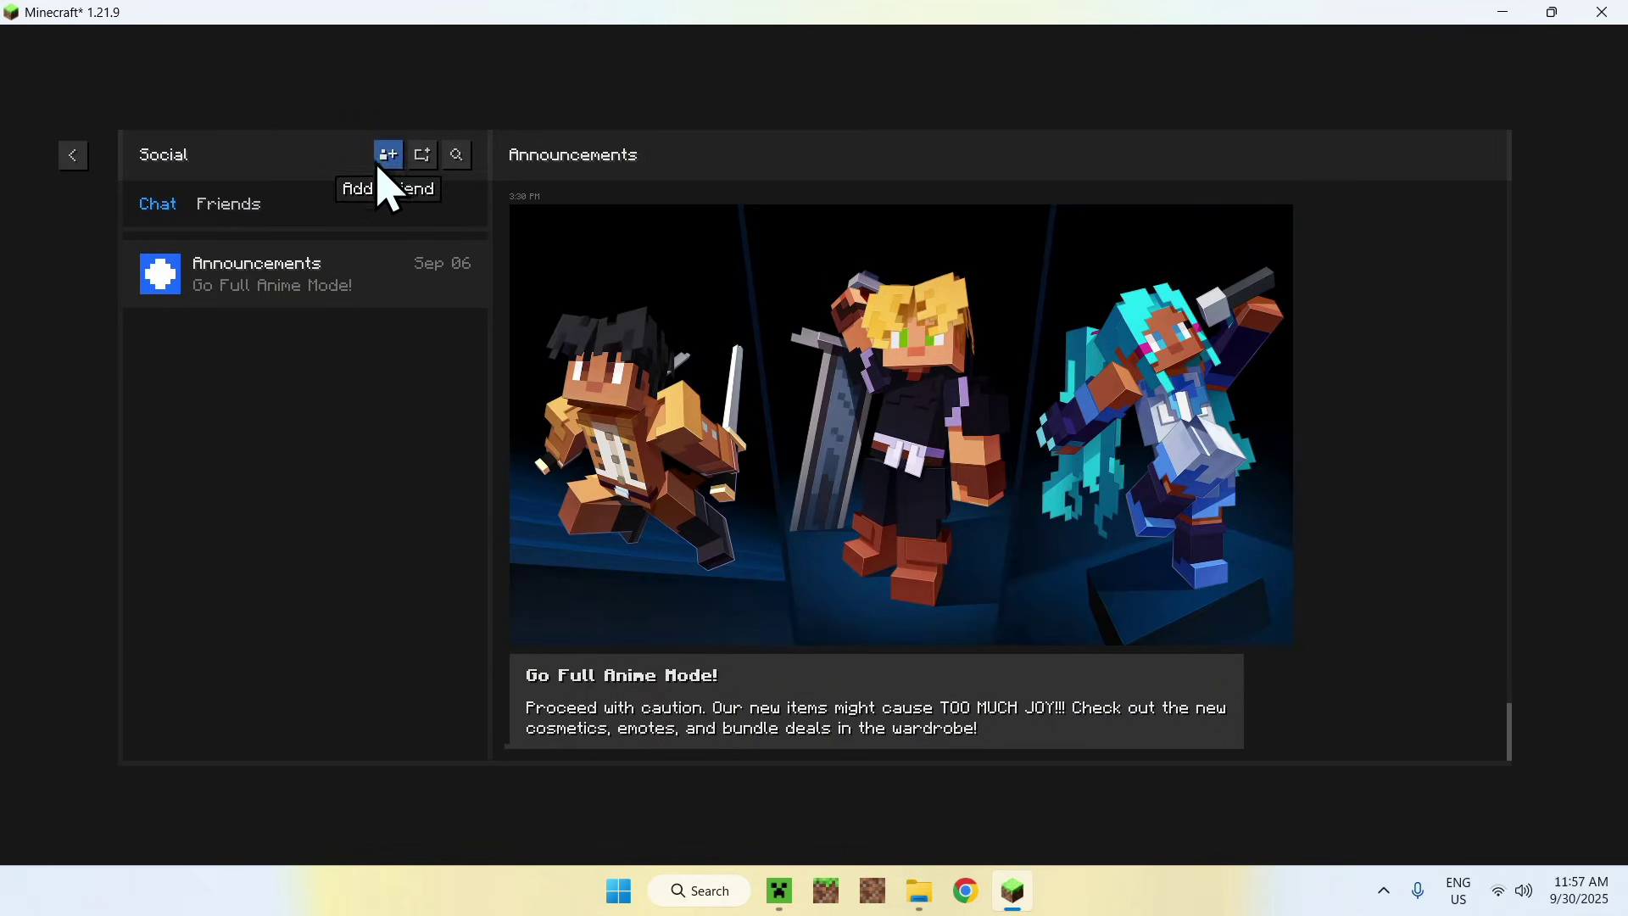
{"action": "left_click", "coordinate": [71, 155]}
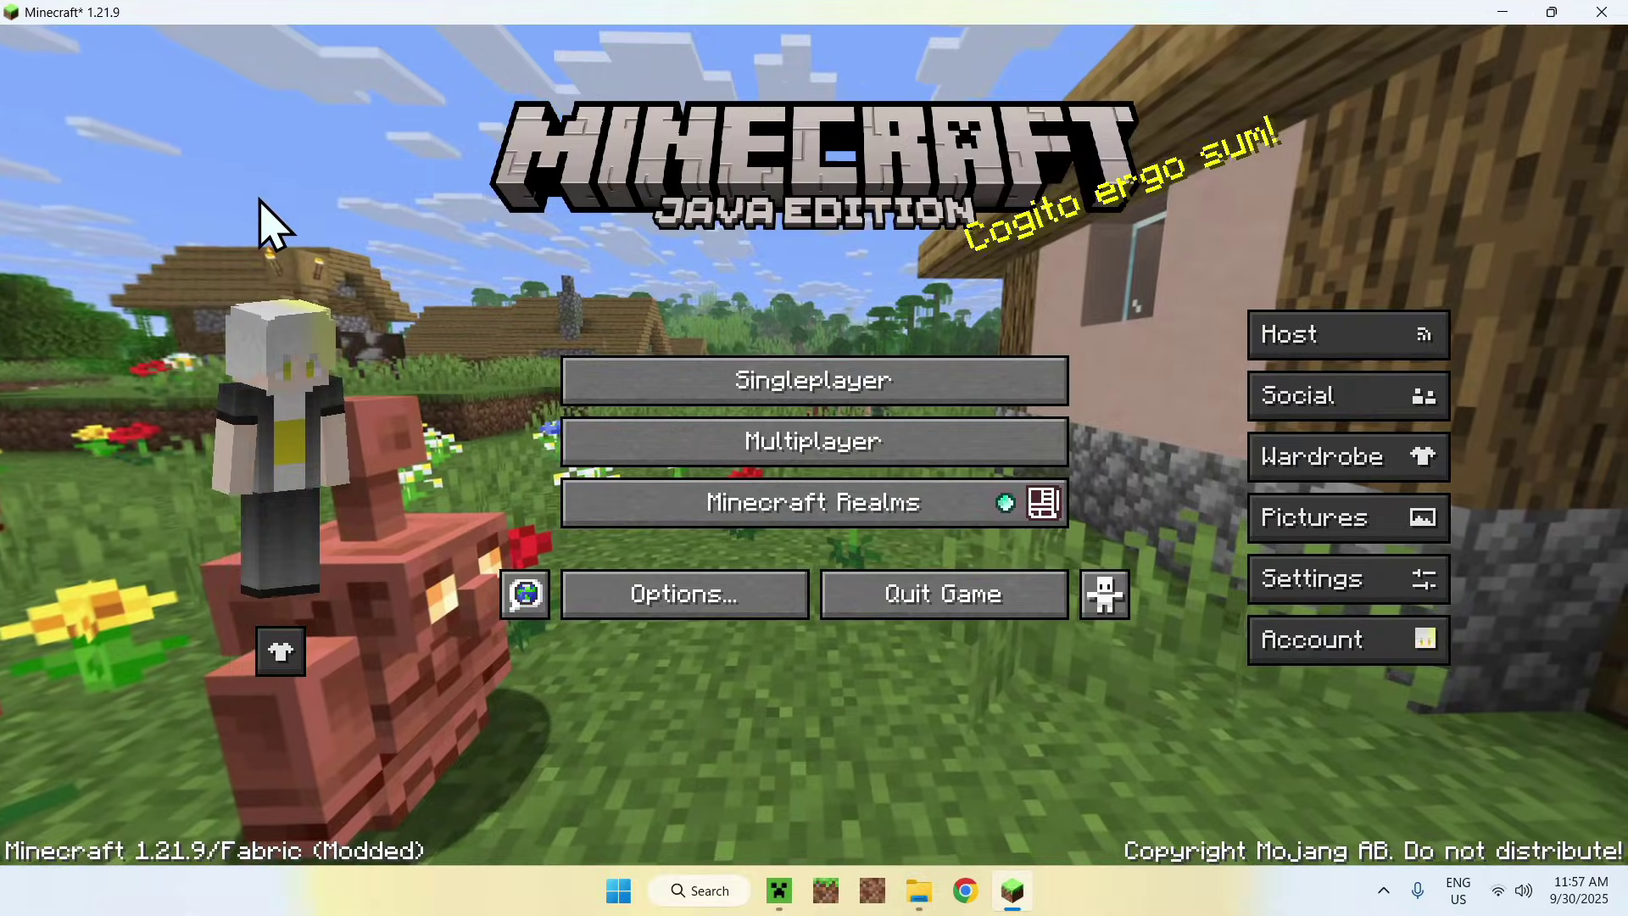
{"action": "left_click", "coordinate": [1297, 395]}
{"action": "left_click", "coordinate": [389, 156]}
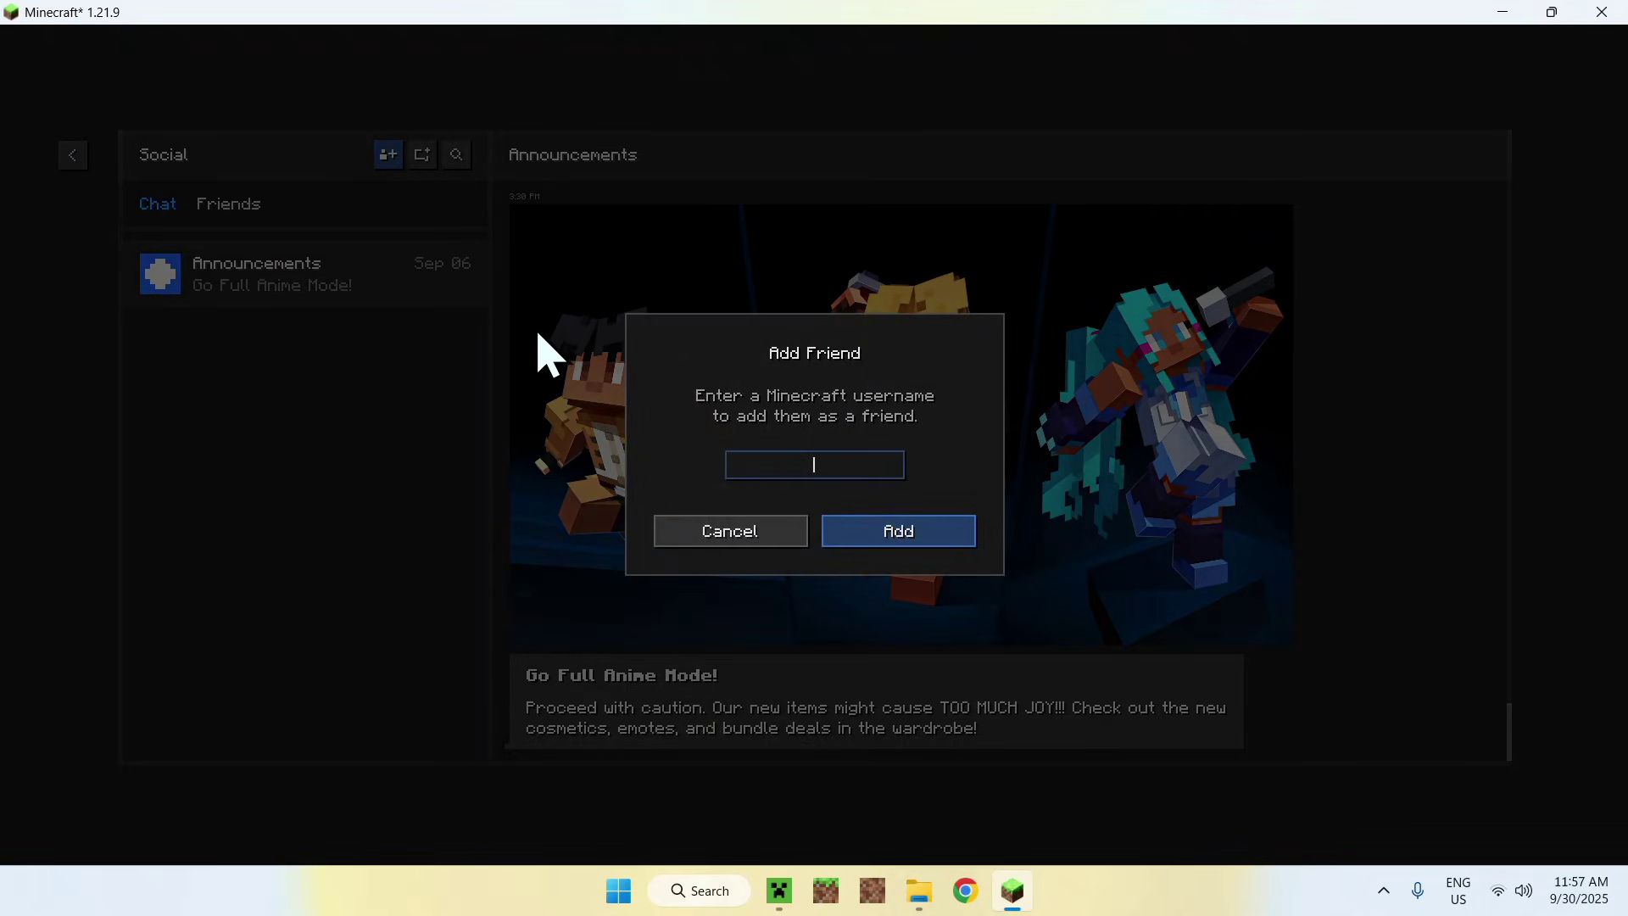
{"action": "left_click", "coordinate": [753, 522]}
{"action": "left_click", "coordinate": [73, 157]}
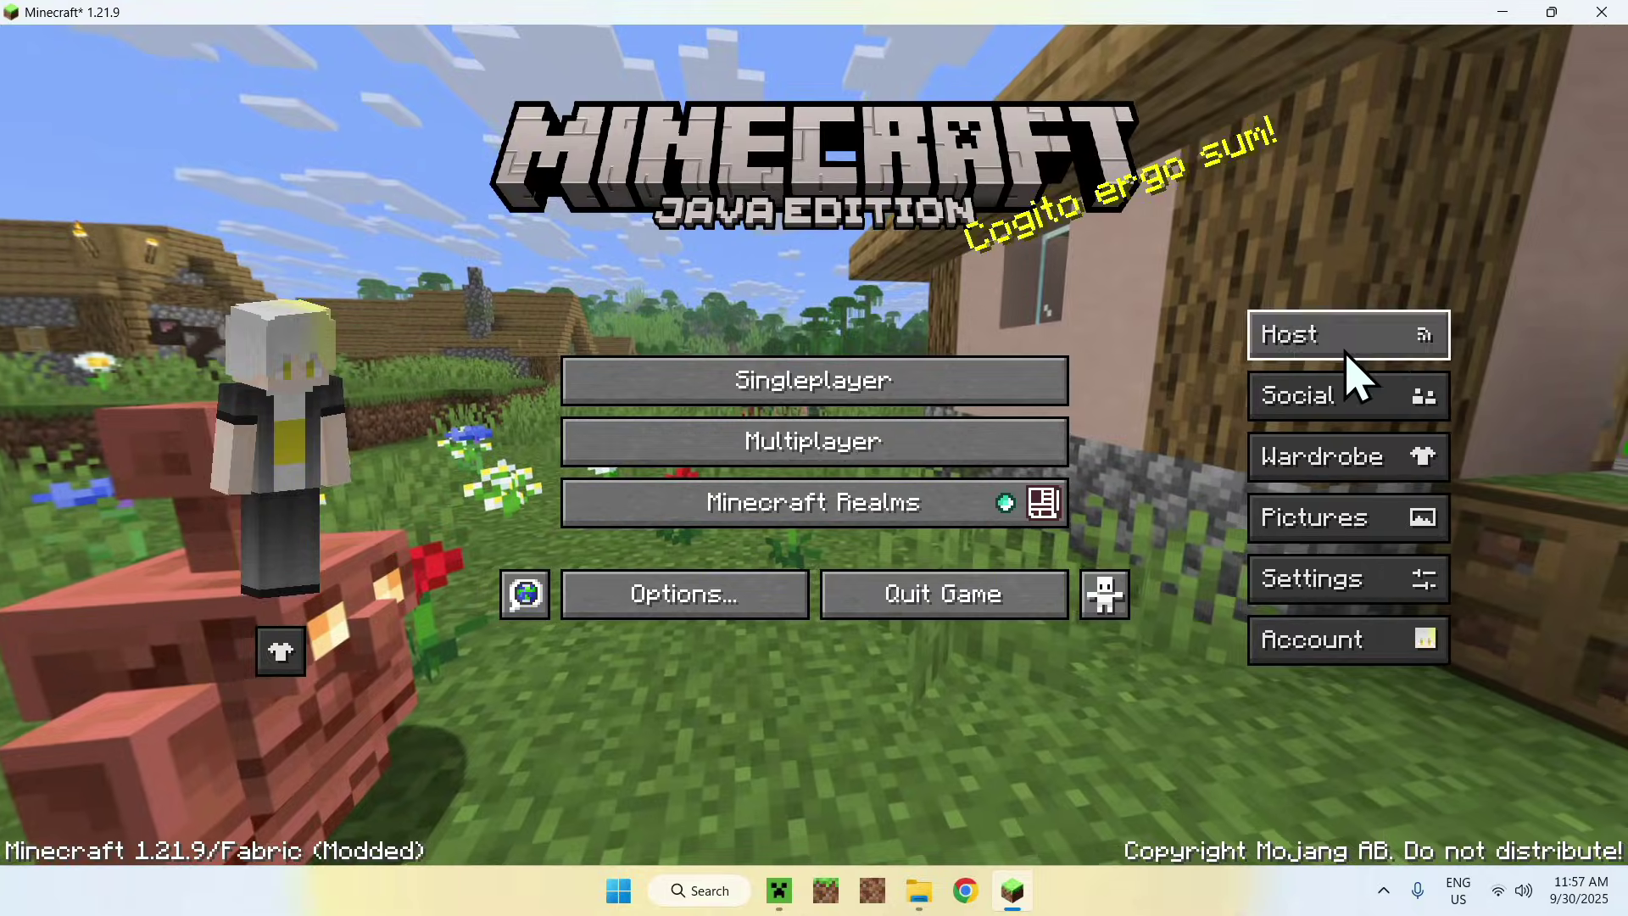
{"action": "left_click", "coordinate": [1348, 343]}
{"action": "double_click", "coordinate": [852, 416]}
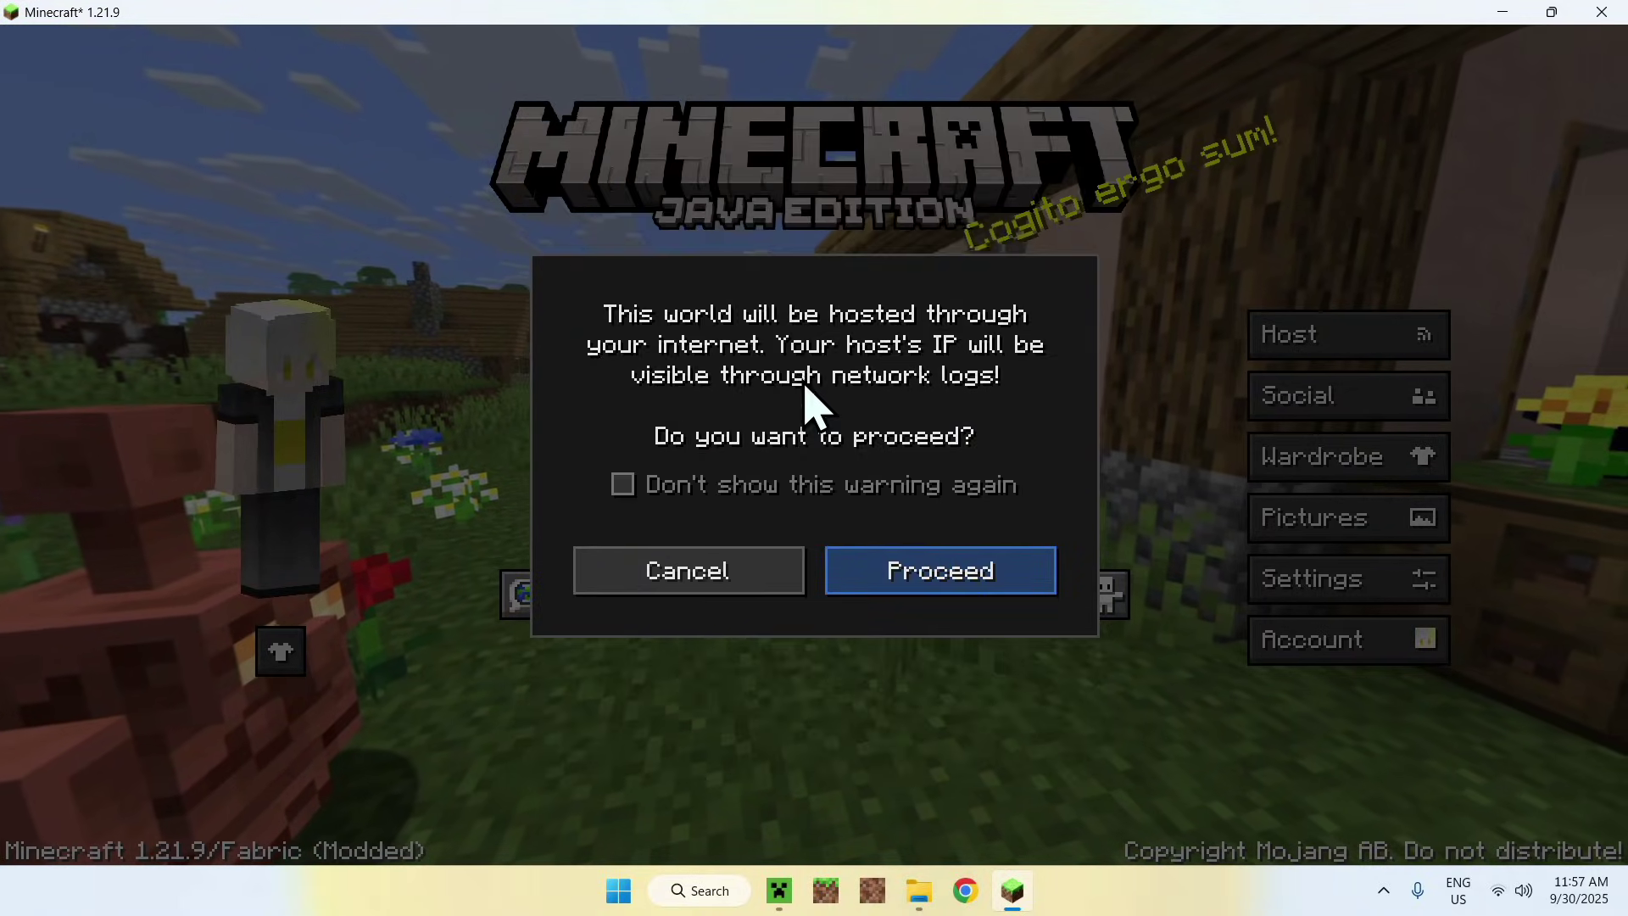
{"action": "left_click", "coordinate": [632, 485]}
{"action": "left_click", "coordinate": [857, 560]}
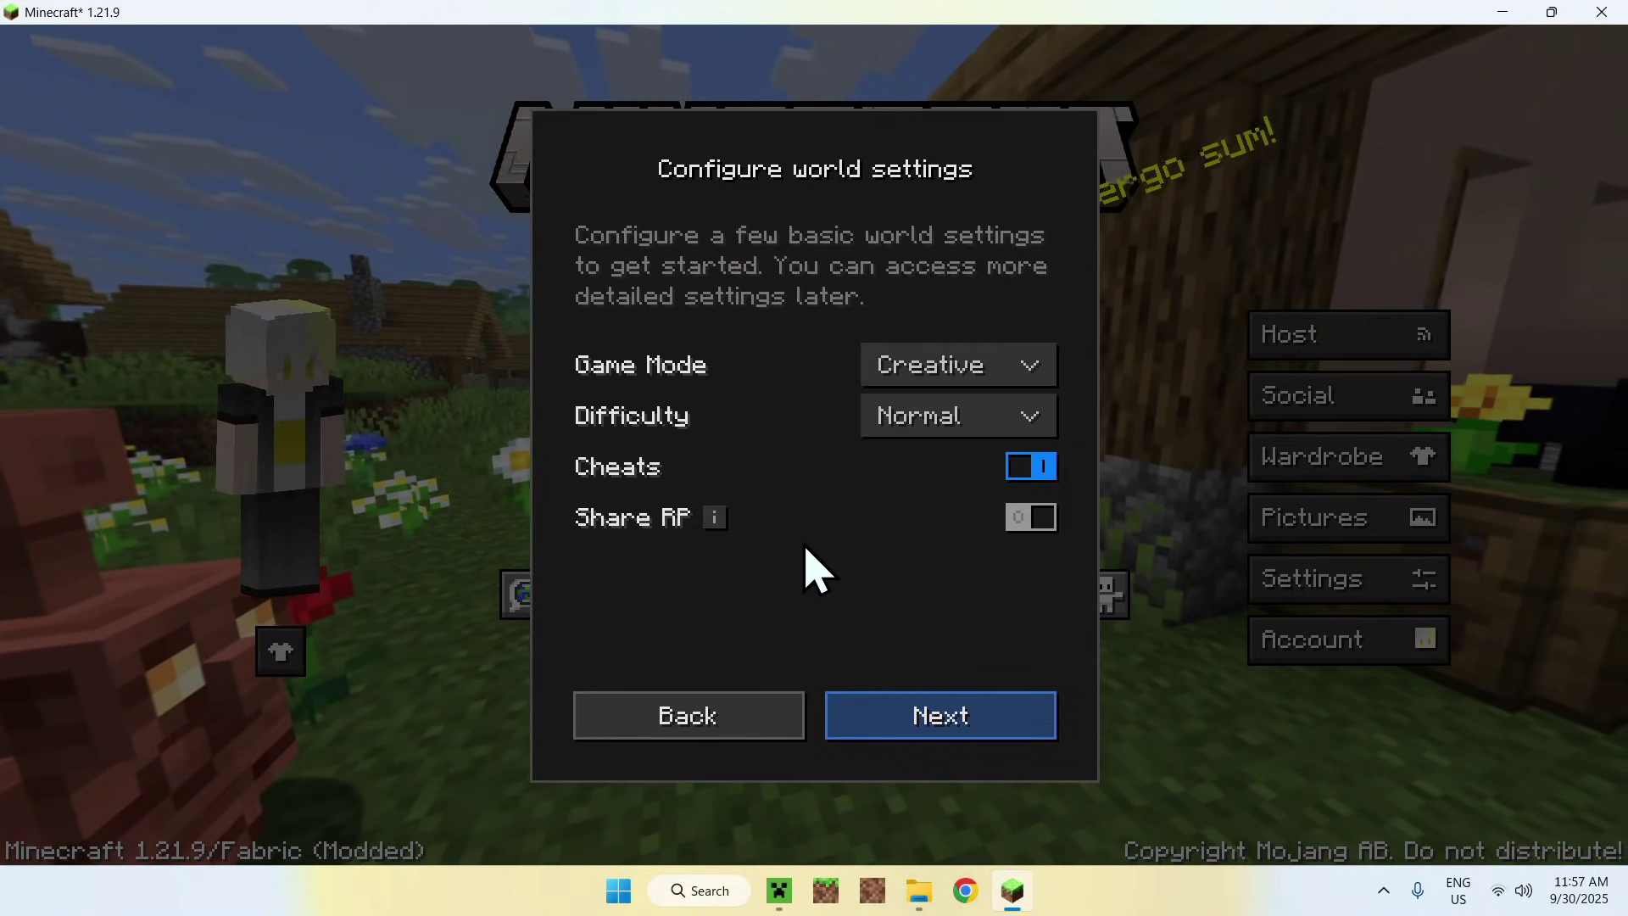
{"action": "left_click", "coordinate": [685, 717]}
{"action": "left_click", "coordinate": [700, 723]}
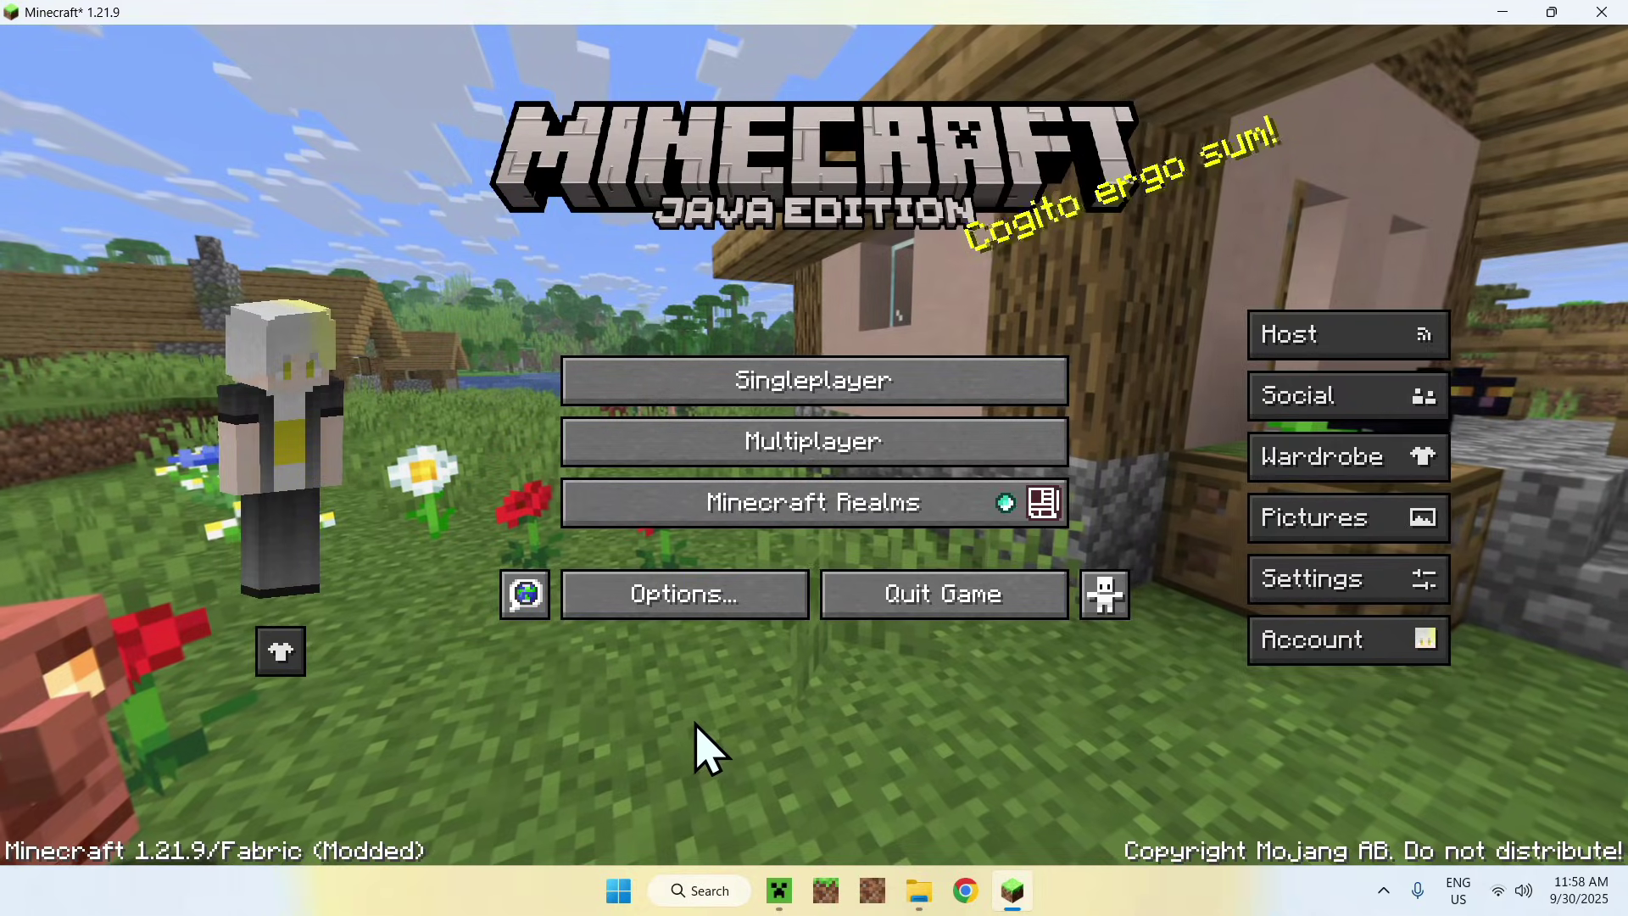